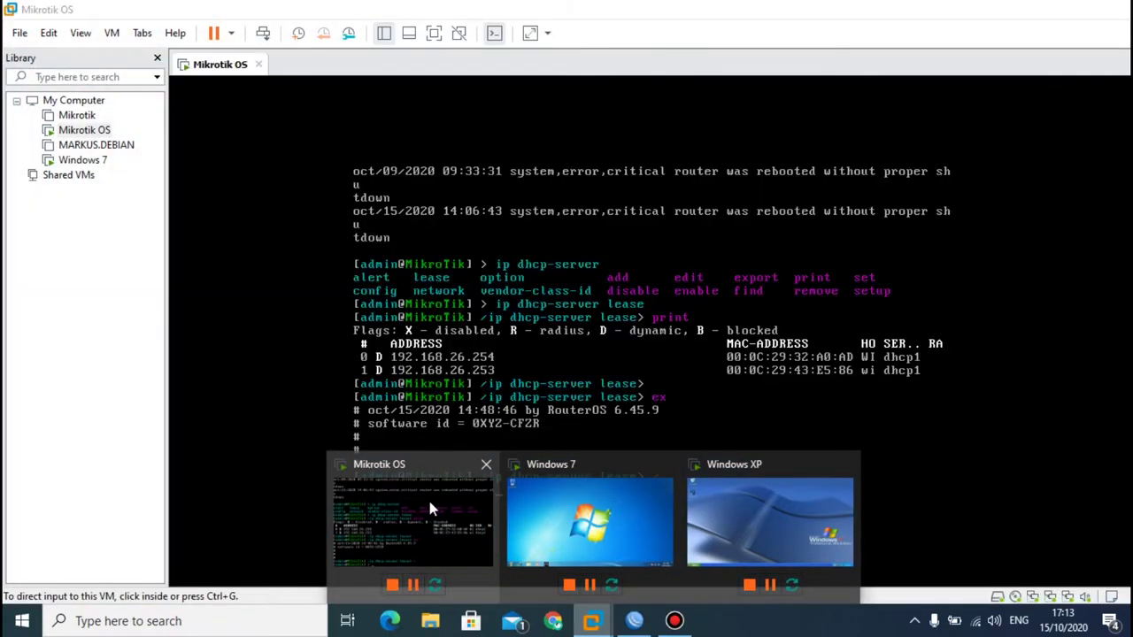
Bring up the Mikrotik OS virtual machine and look over its console.
left_click(428, 497)
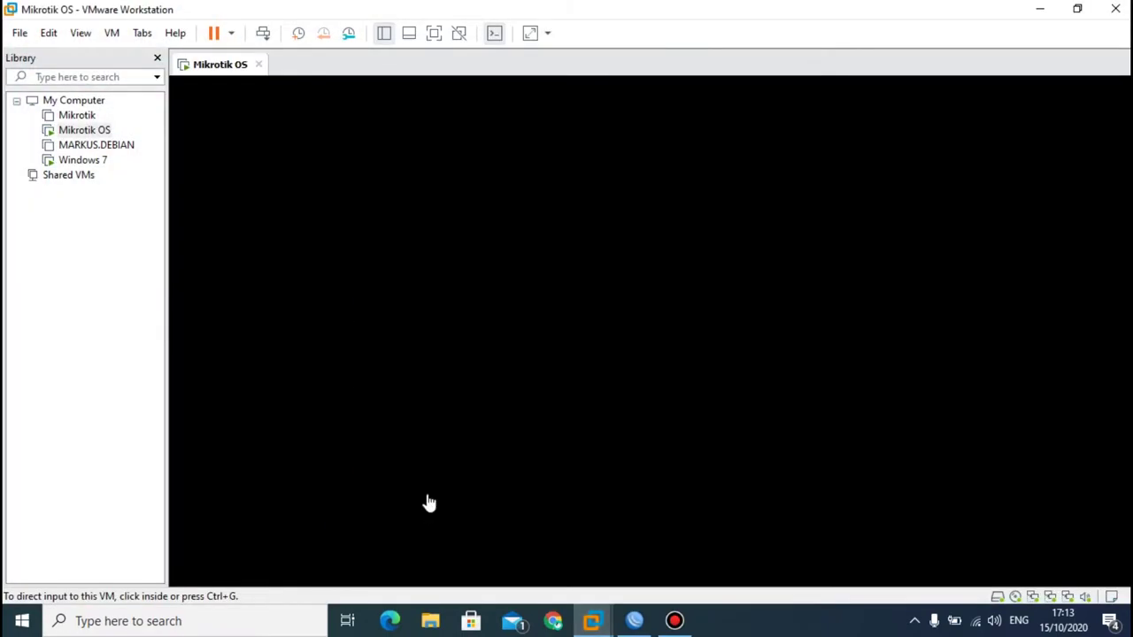
left_click(518, 370)
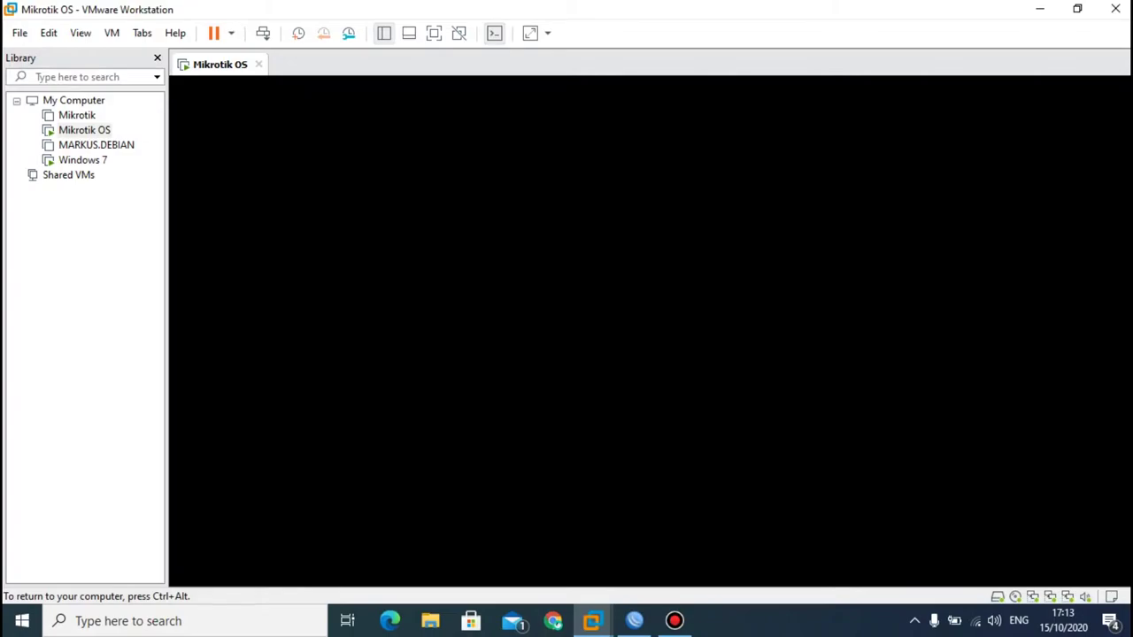
key("ctrl+alt")
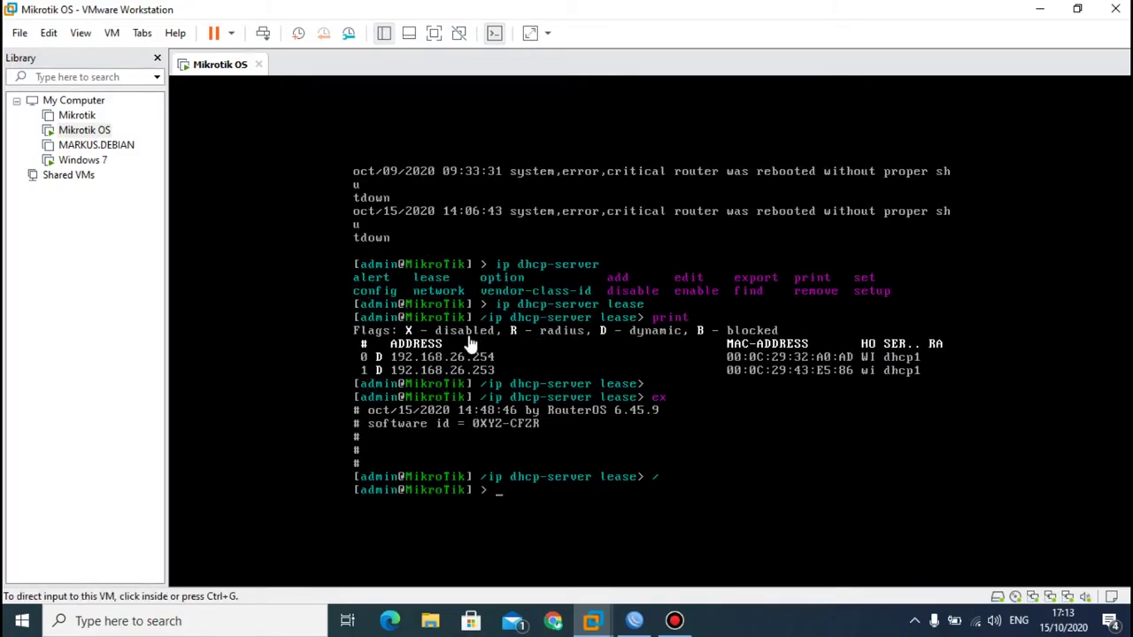
View the Windows 7 and Windows XP client virtual machines, and minimize the virtual machine windows.
mouse_move(601, 620)
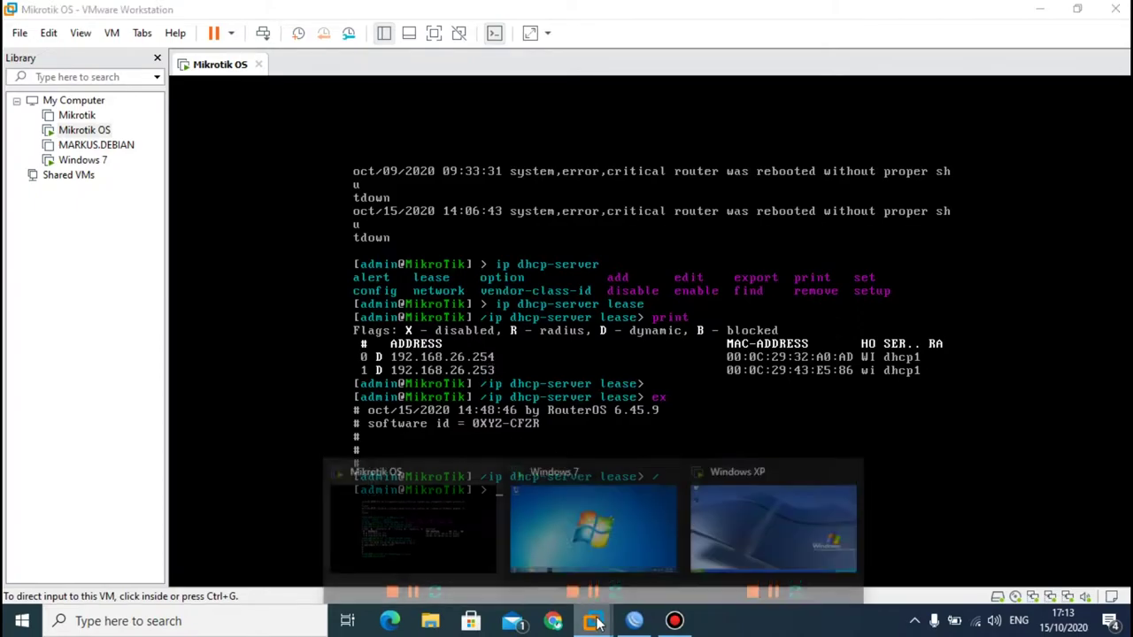
left_click(586, 554)
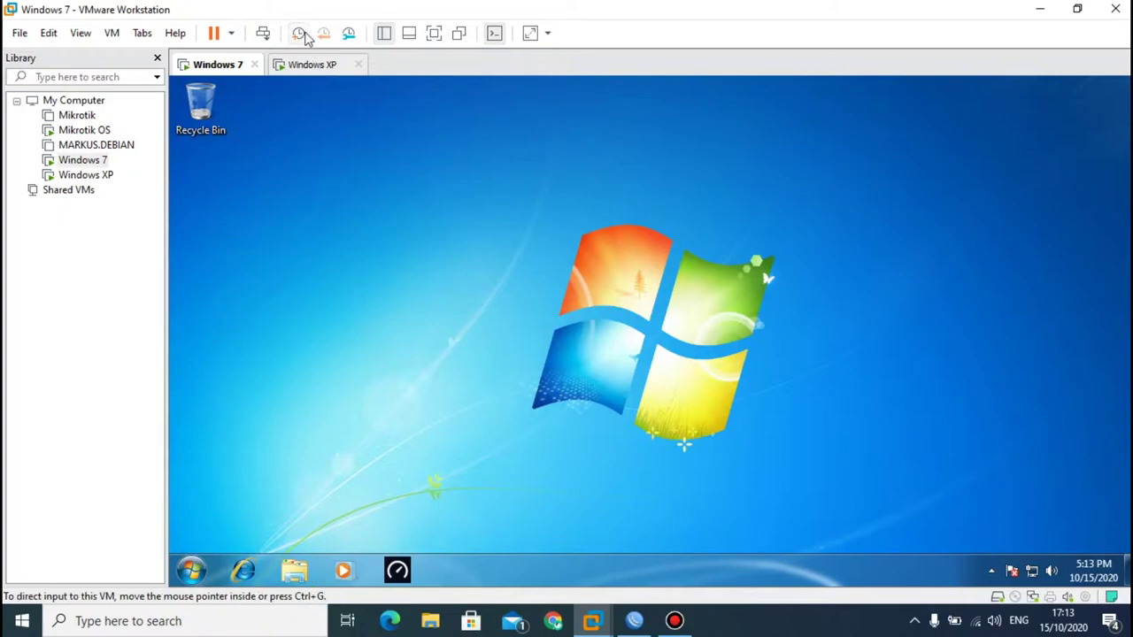
left_click(319, 67)
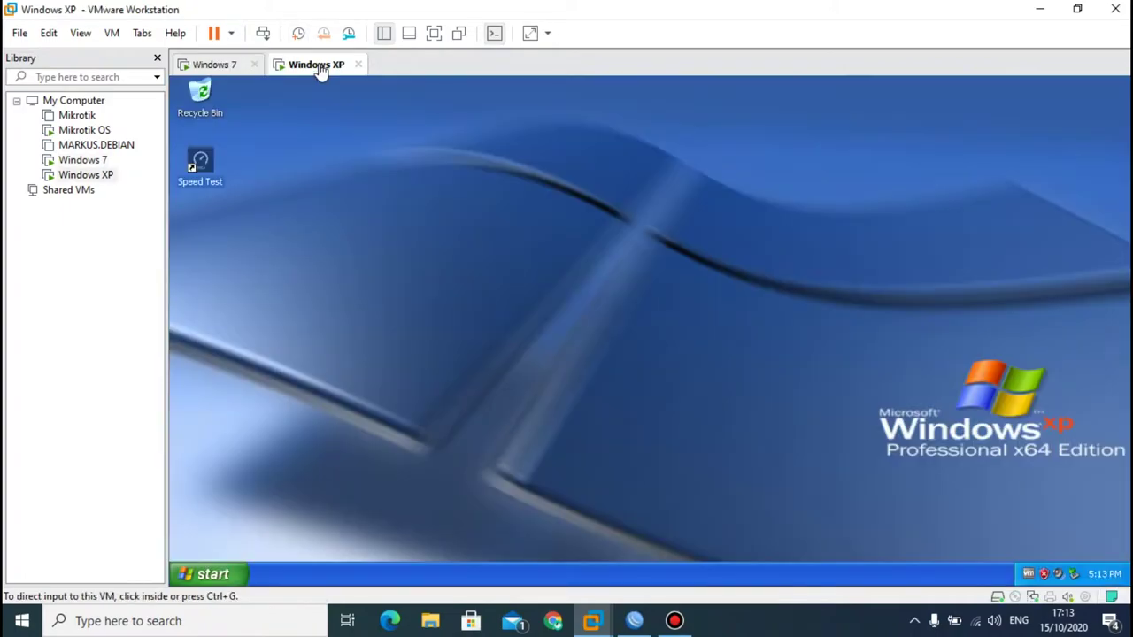
left_click(463, 213)
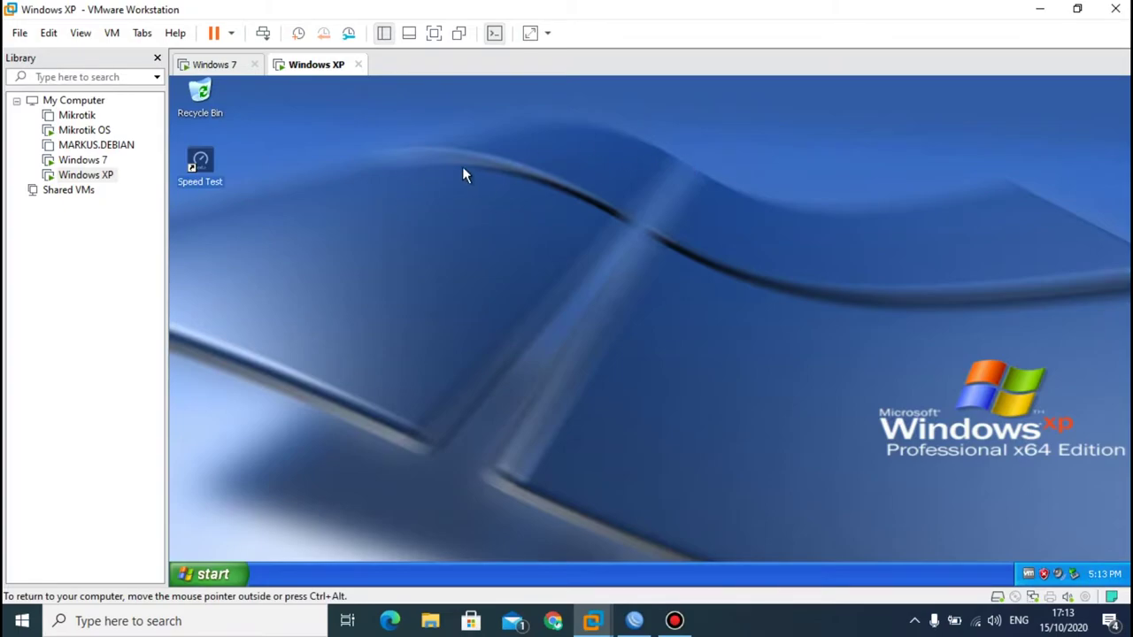
key("ctrl+alt")
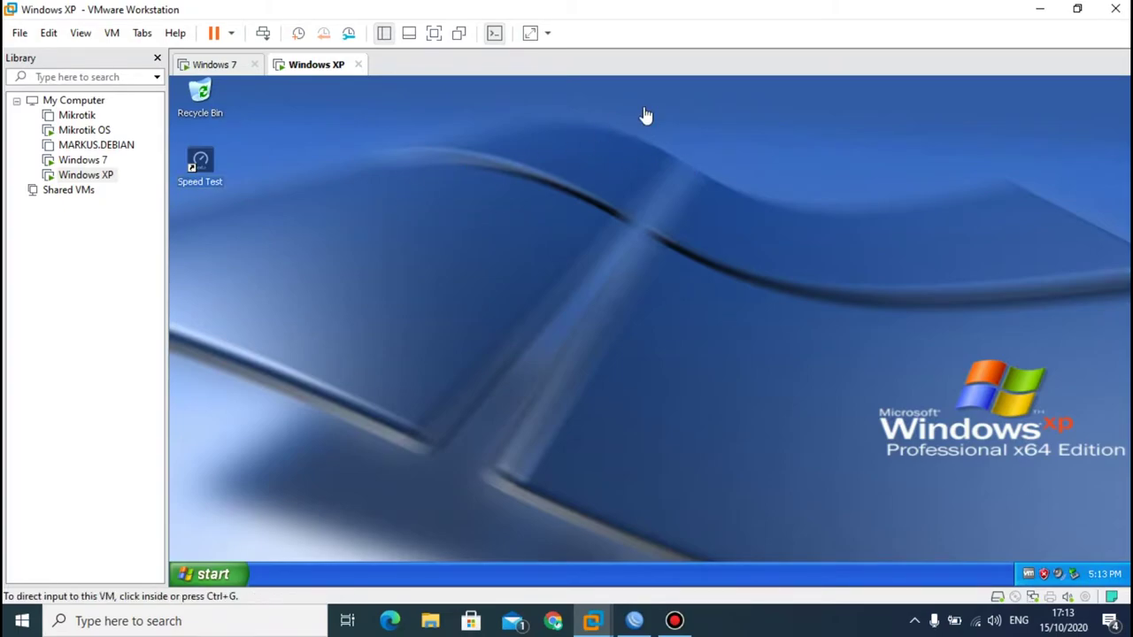
left_click(1034, 8)
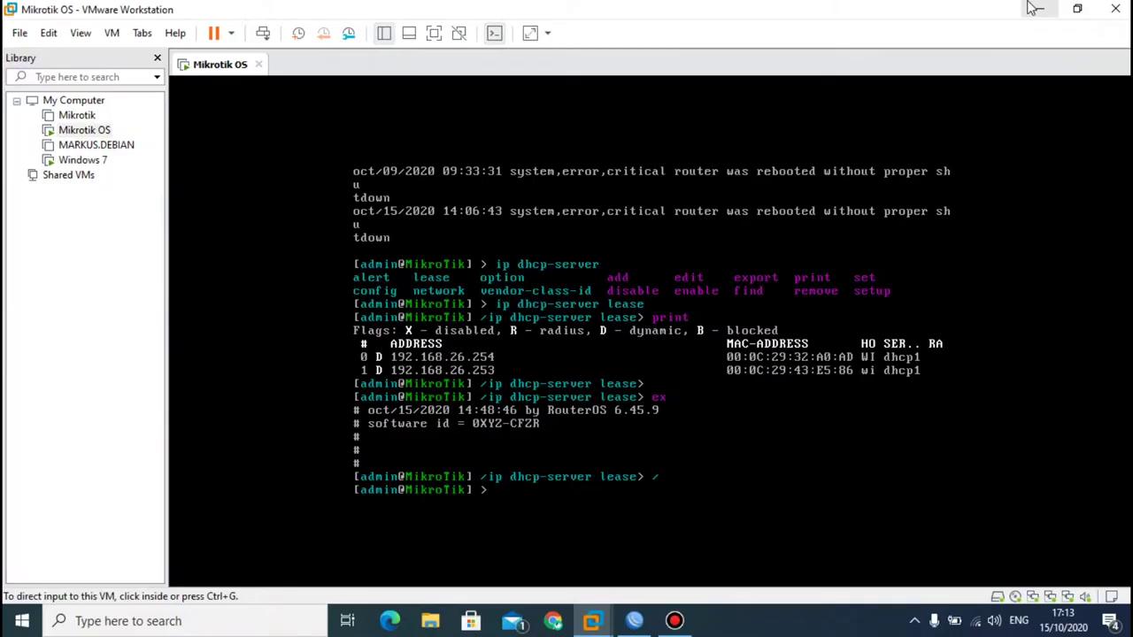
left_click(1034, 8)
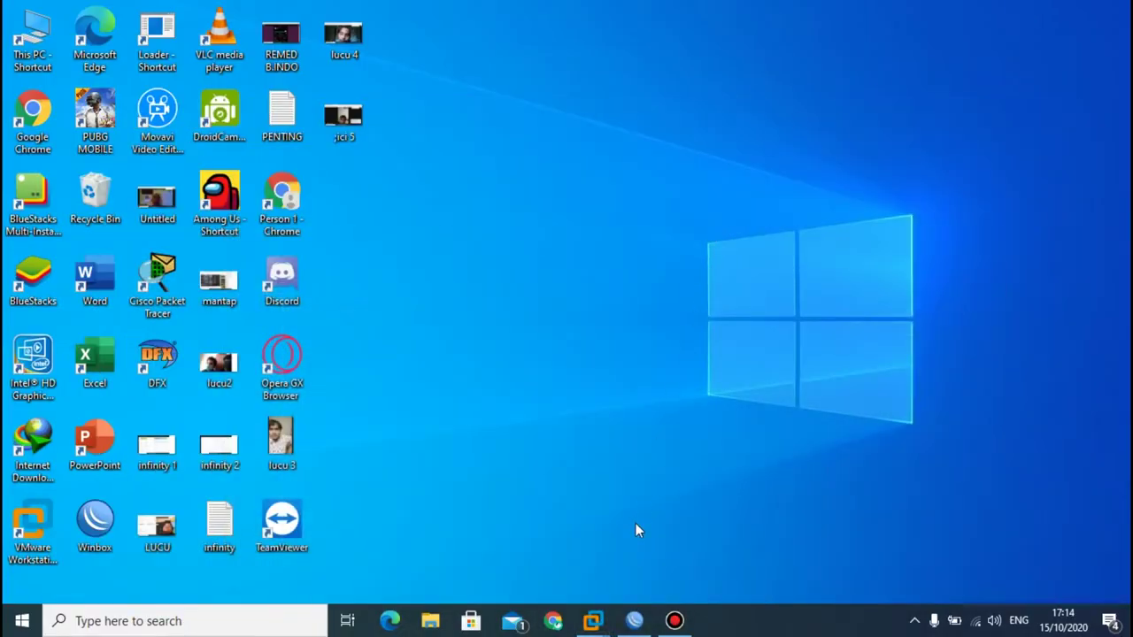
Bring the Mikrotik OS virtual machine console up once more and minimize it again.
mouse_move(635, 620)
mouse_move(592, 621)
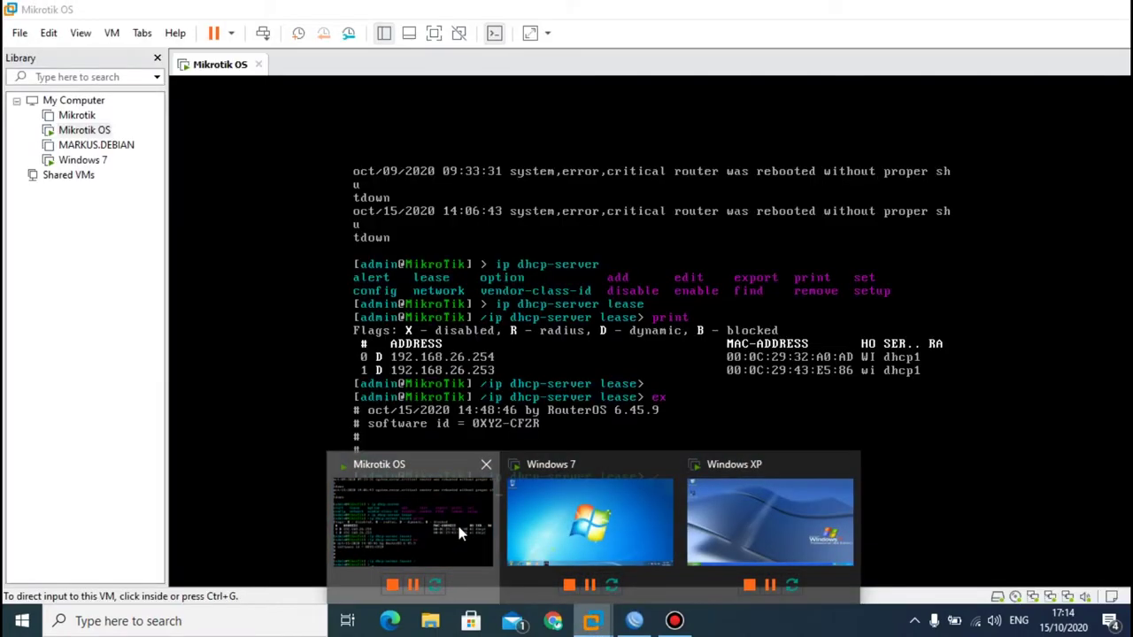
left_click(459, 530)
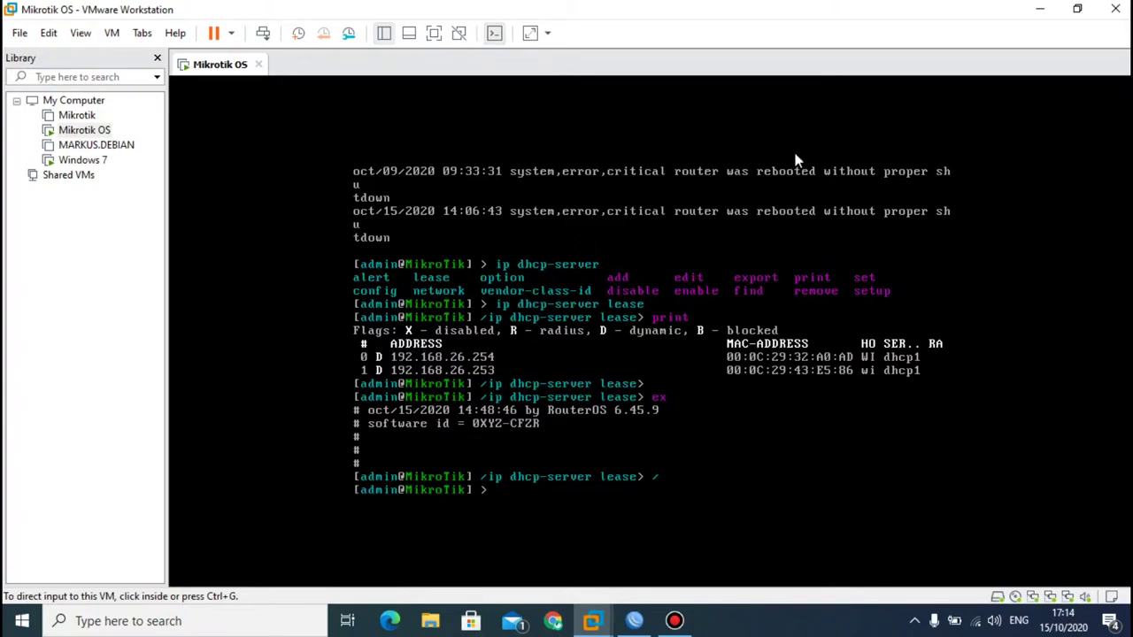
left_click(1043, 8)
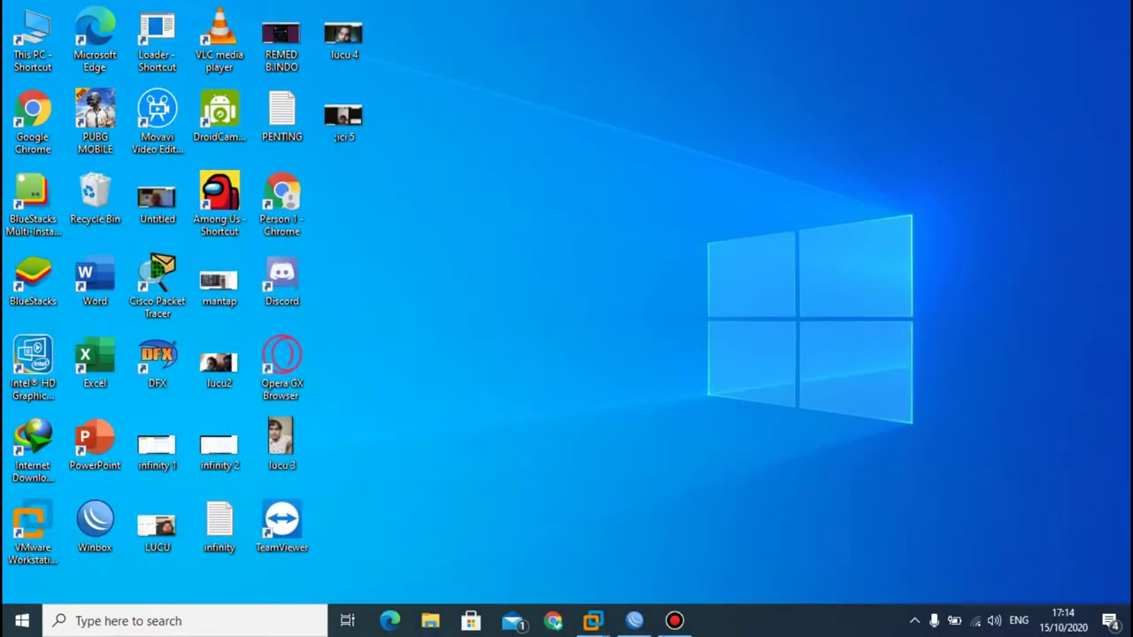
Switch to the WinBox session, close the queue list and open the router's firewall mangle rules.
left_click(651, 553)
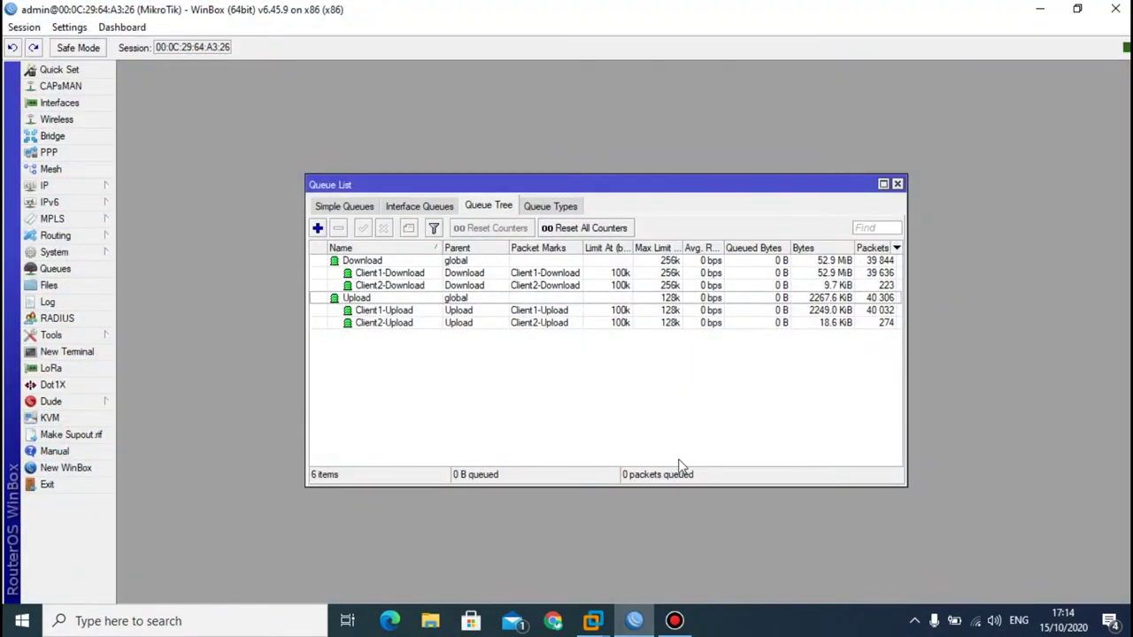
left_click(897, 185)
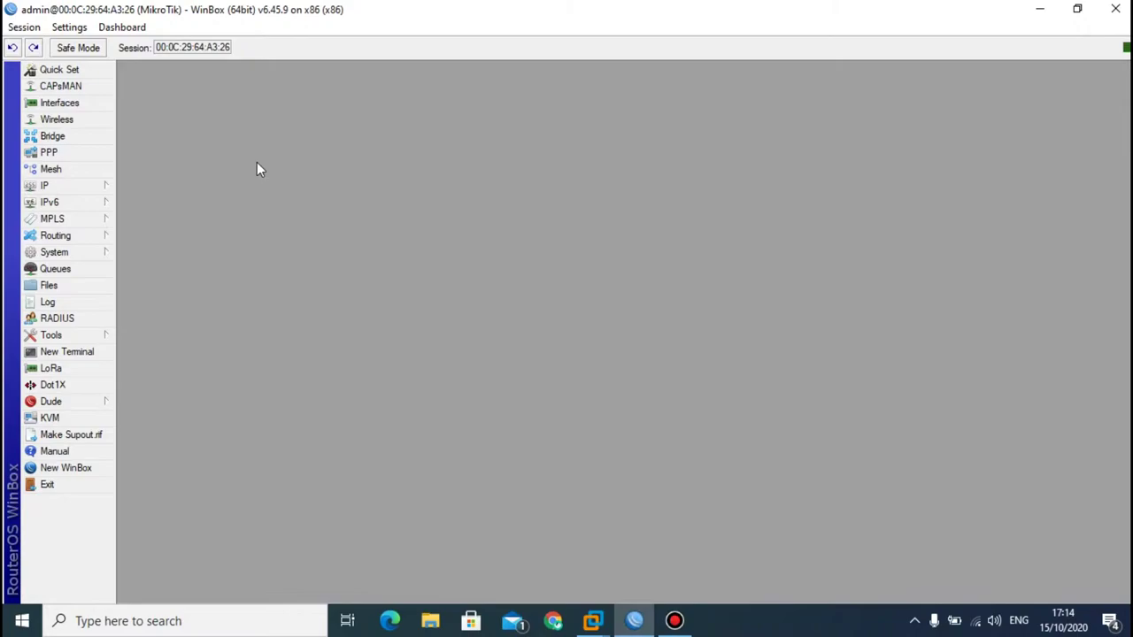
left_click(101, 186)
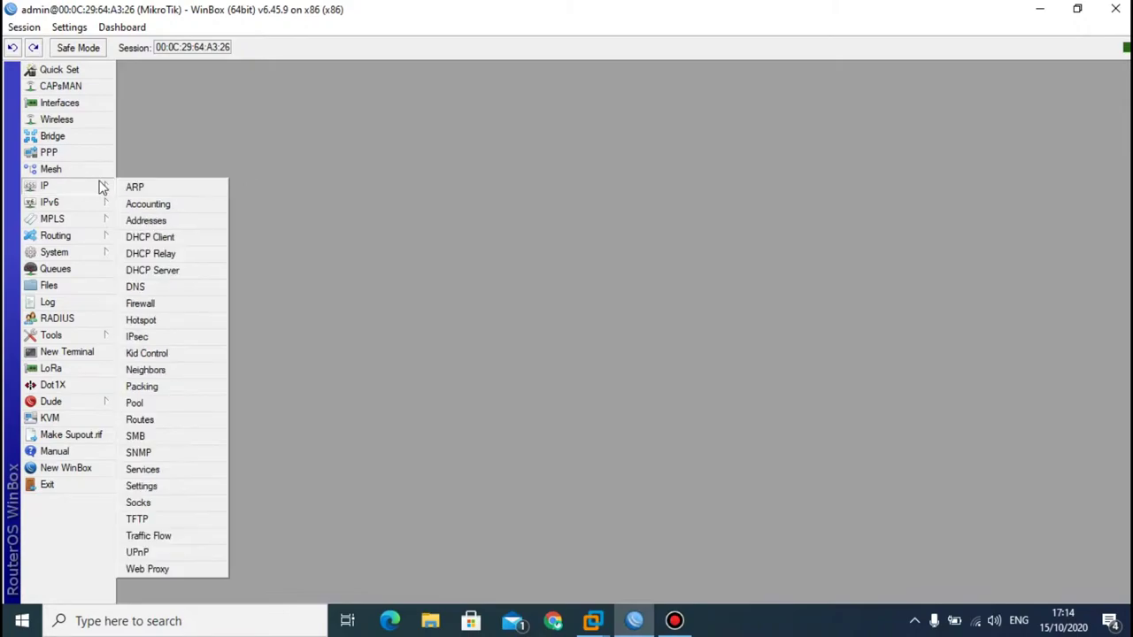
left_click(157, 305)
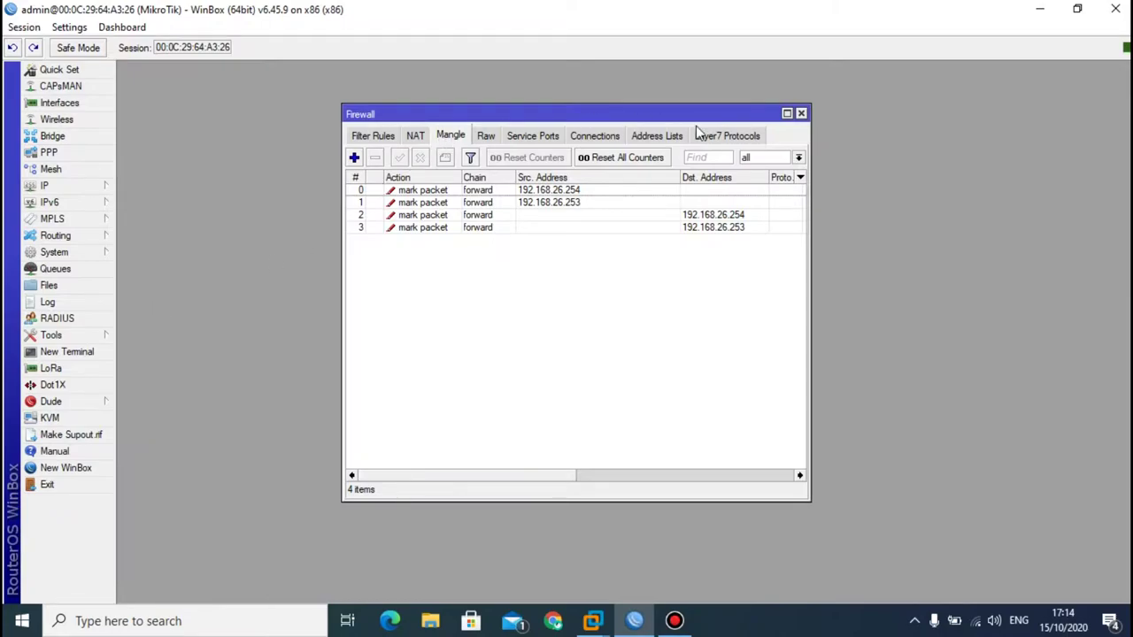
left_click_drag(733, 114, 742, 118)
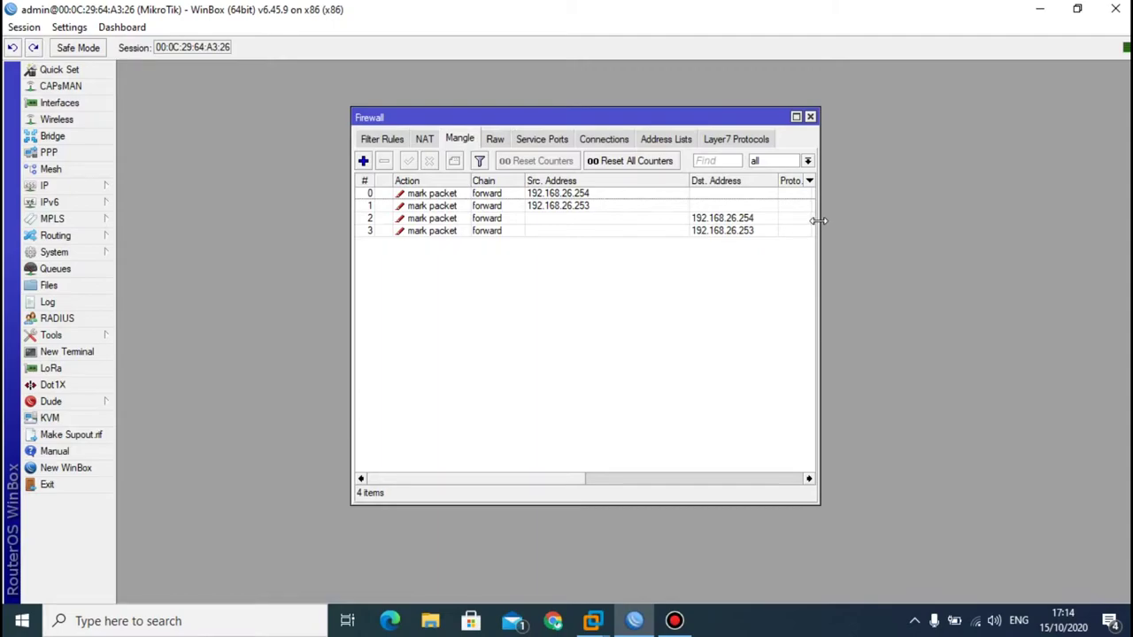
left_click_drag(819, 221, 830, 220)
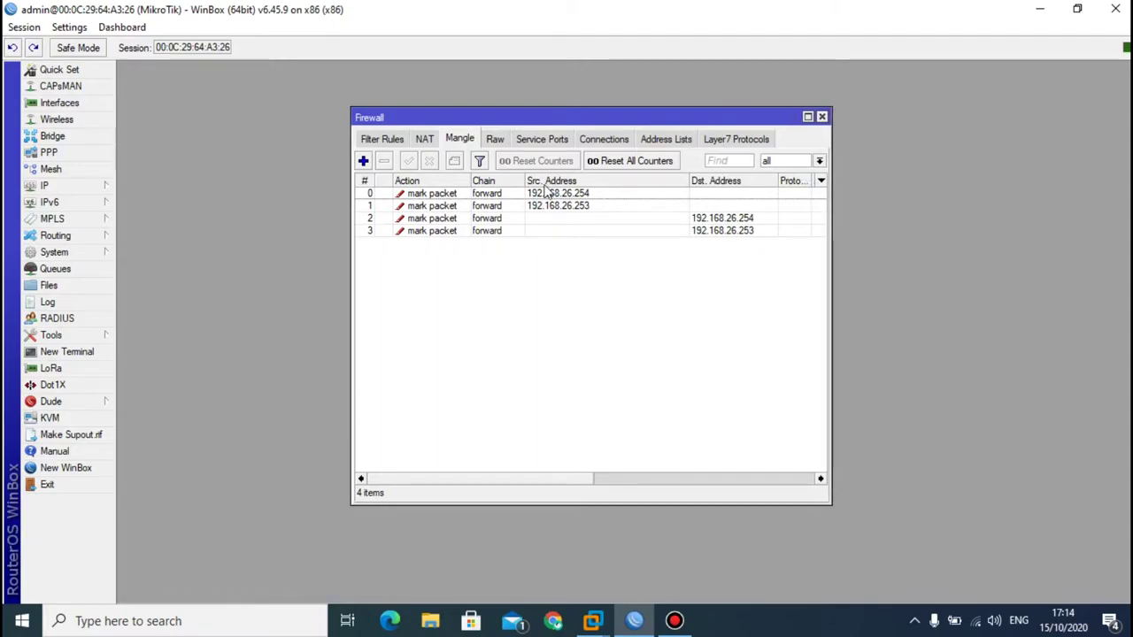
Examine the chain, source address and packet mark settings of the mangle rule with source address 192.168.26.254, and close the rule.
double_click(436, 194)
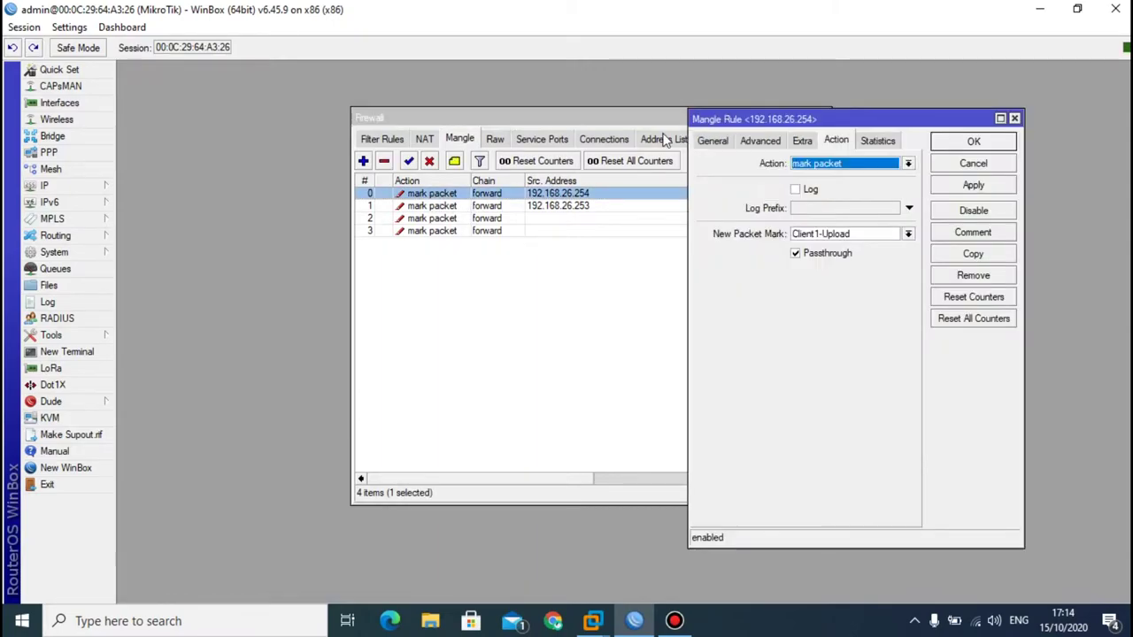
left_click_drag(612, 118, 422, 117)
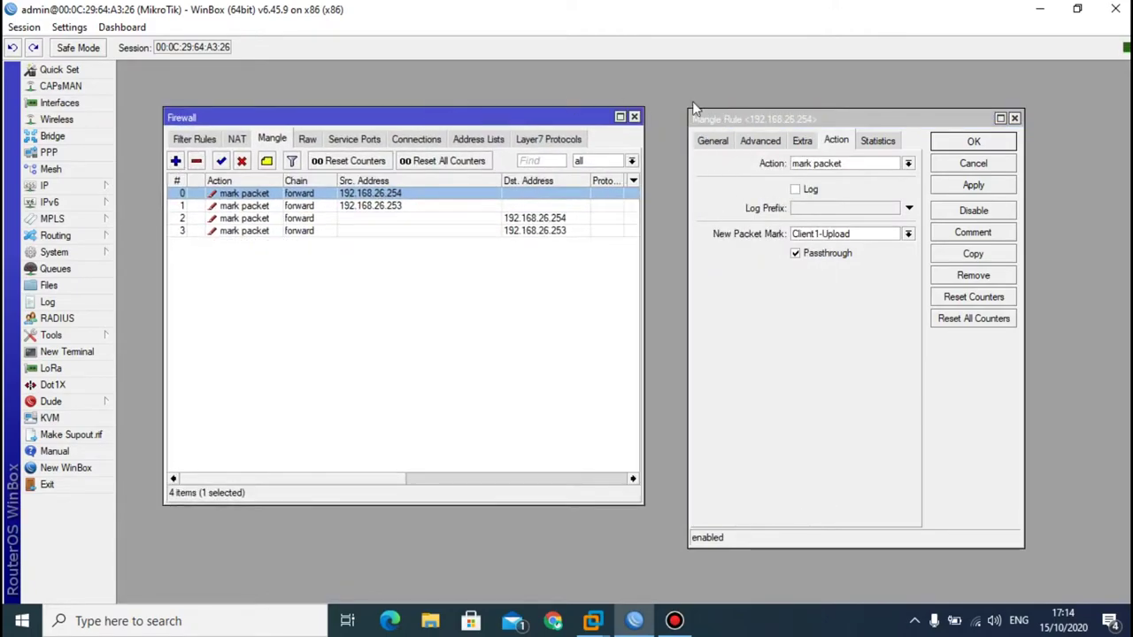
left_click(714, 142)
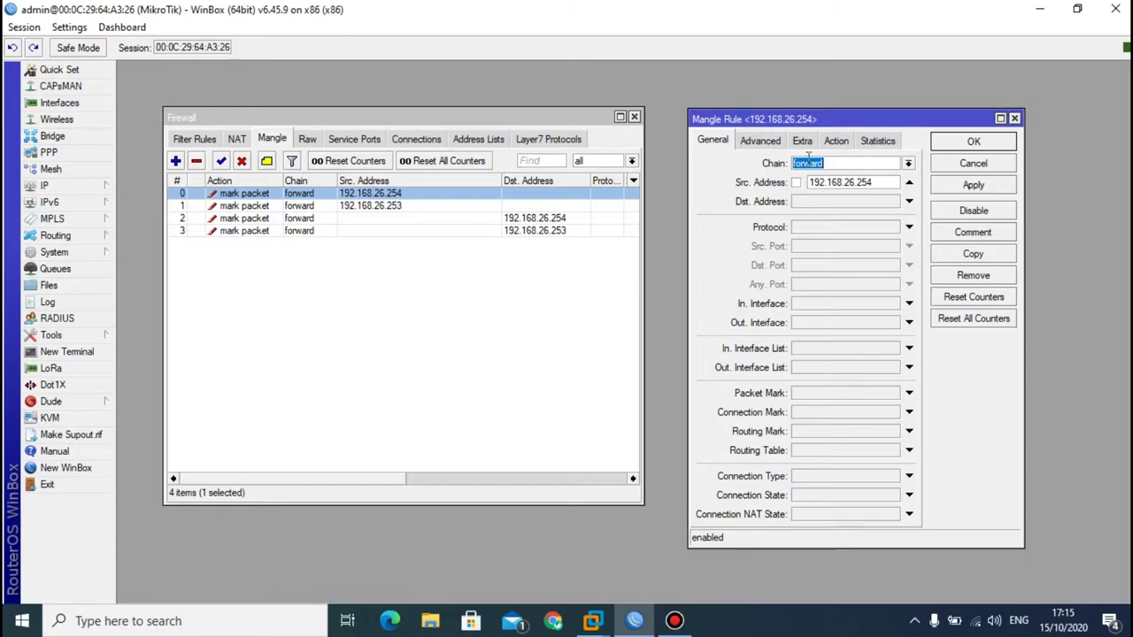
left_click_drag(813, 181, 861, 183)
left_click_drag(808, 182, 872, 182)
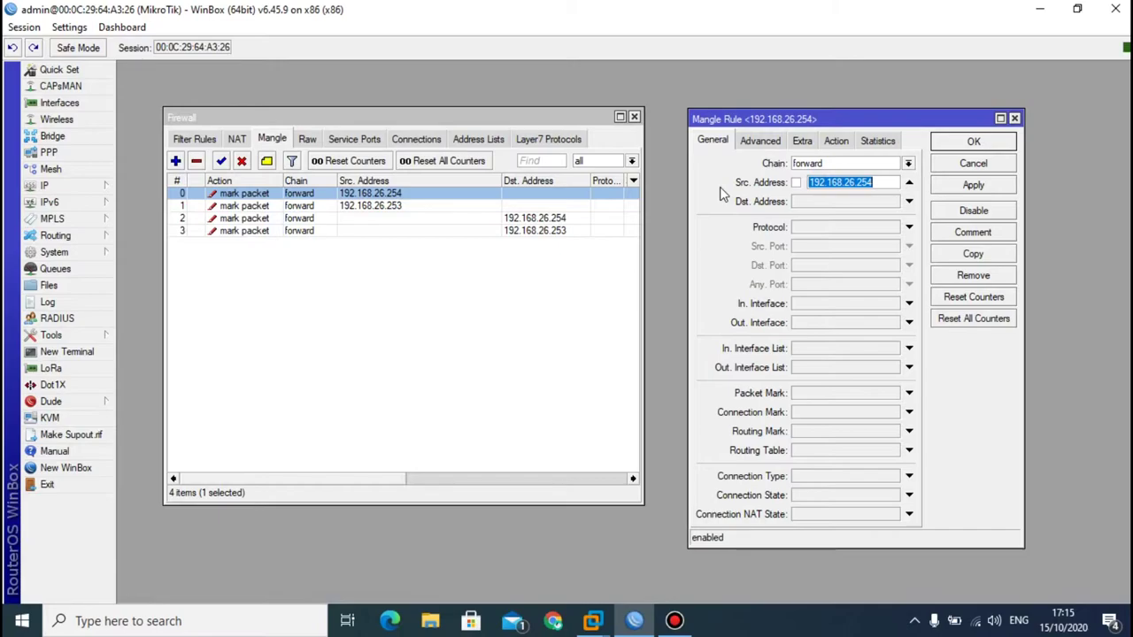
left_click(835, 142)
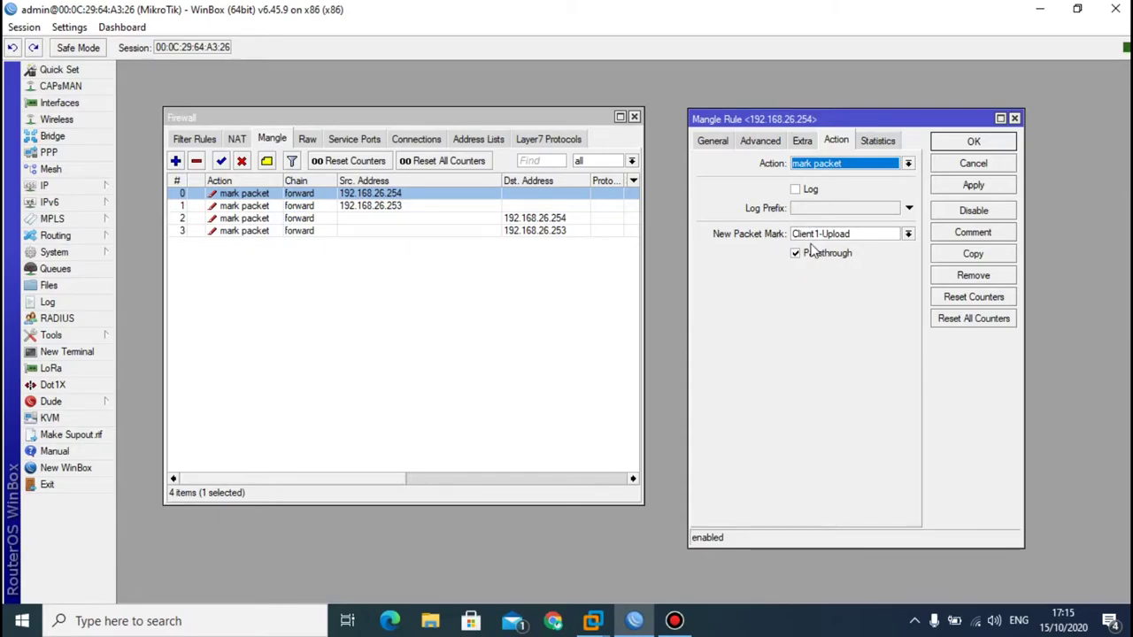
left_click(1015, 119)
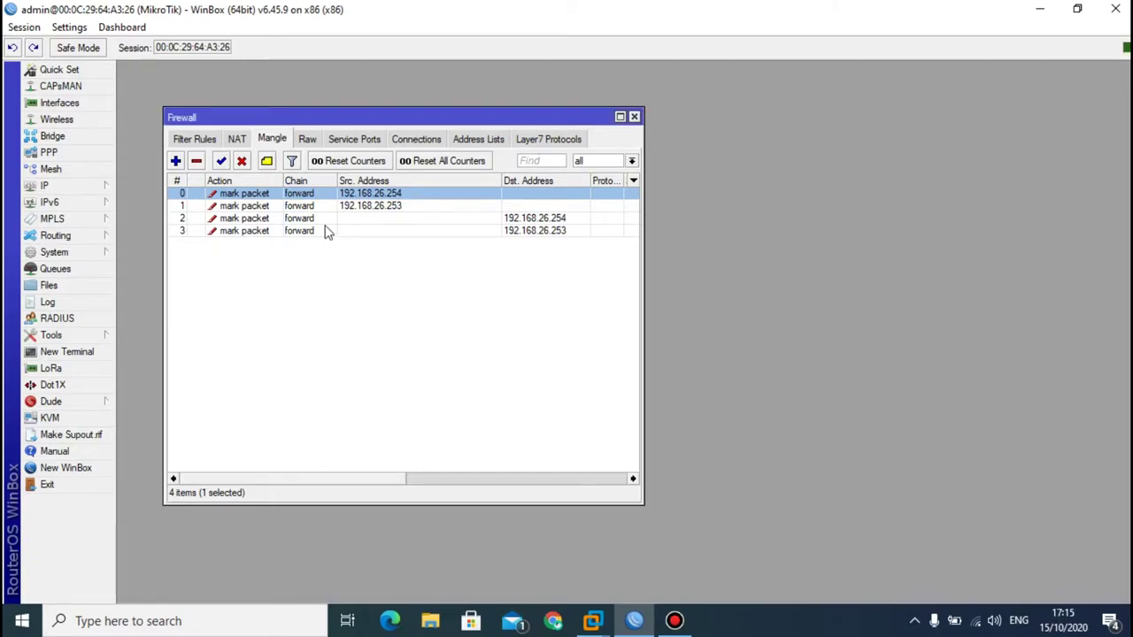
Examine the chain, source address and packet mark settings of the mangle rule with source address 192.168.26.253, and close the rule.
double_click(233, 207)
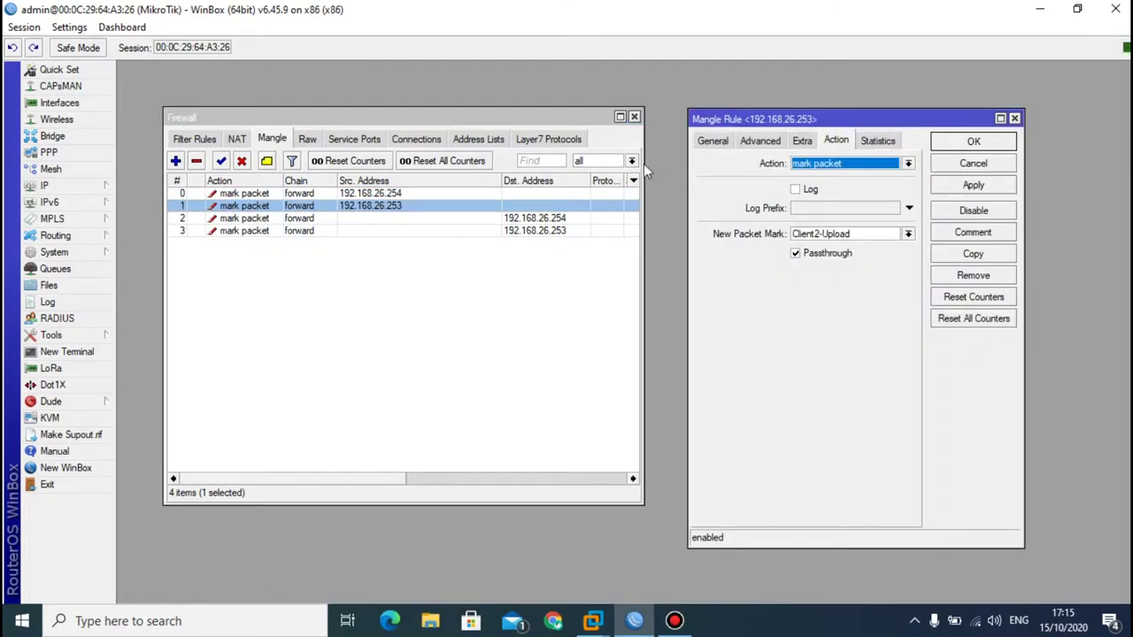
left_click(713, 143)
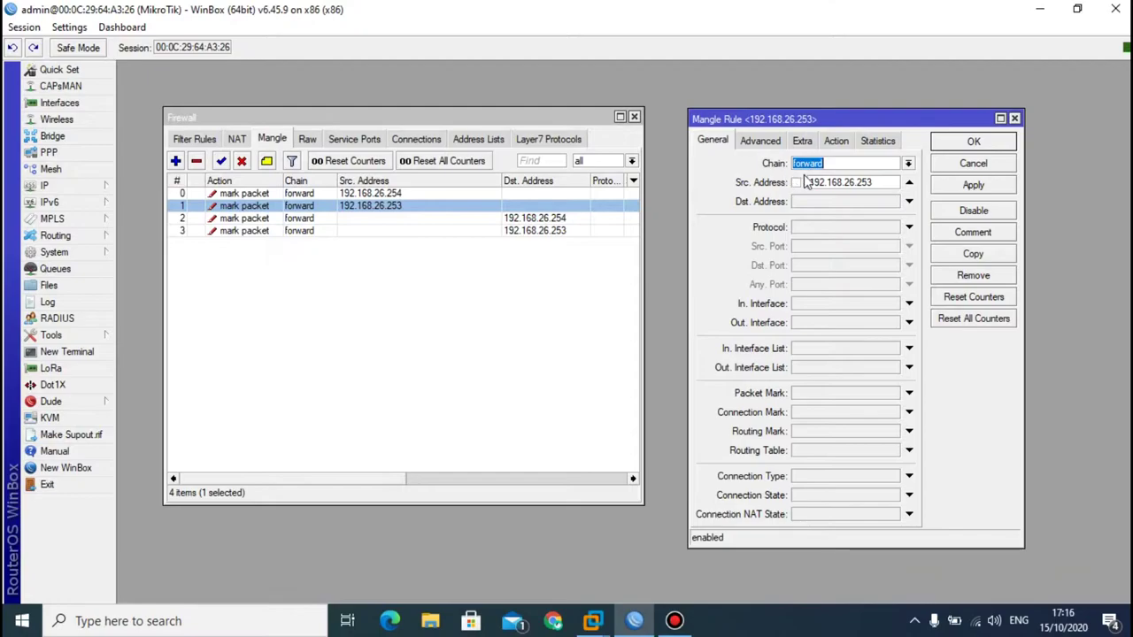
left_click_drag(808, 182, 855, 182)
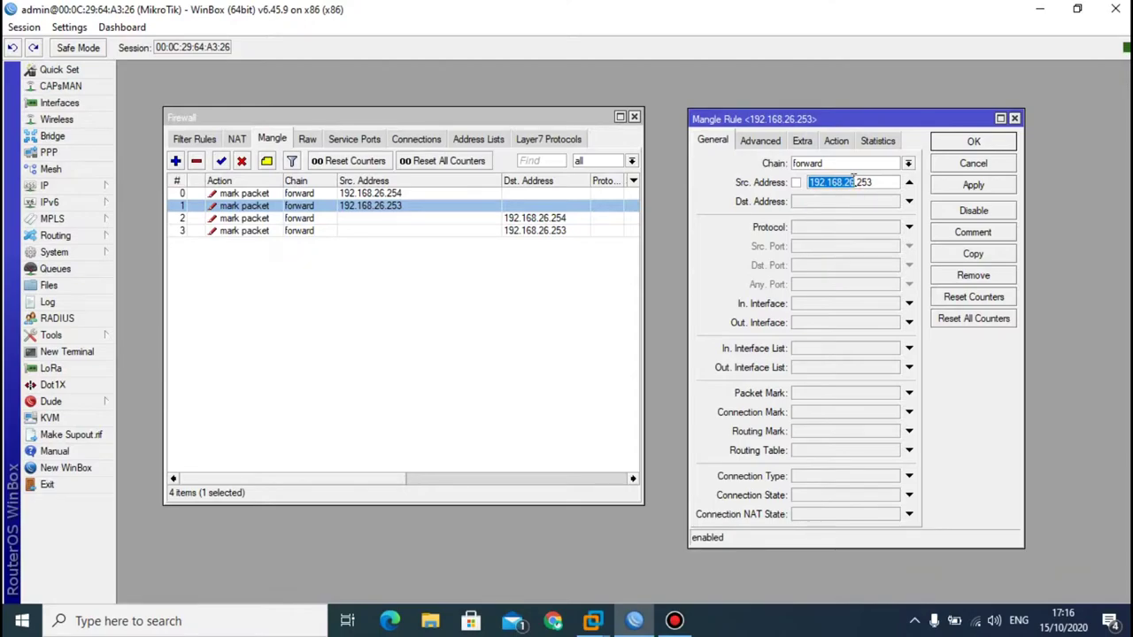
left_click(875, 181)
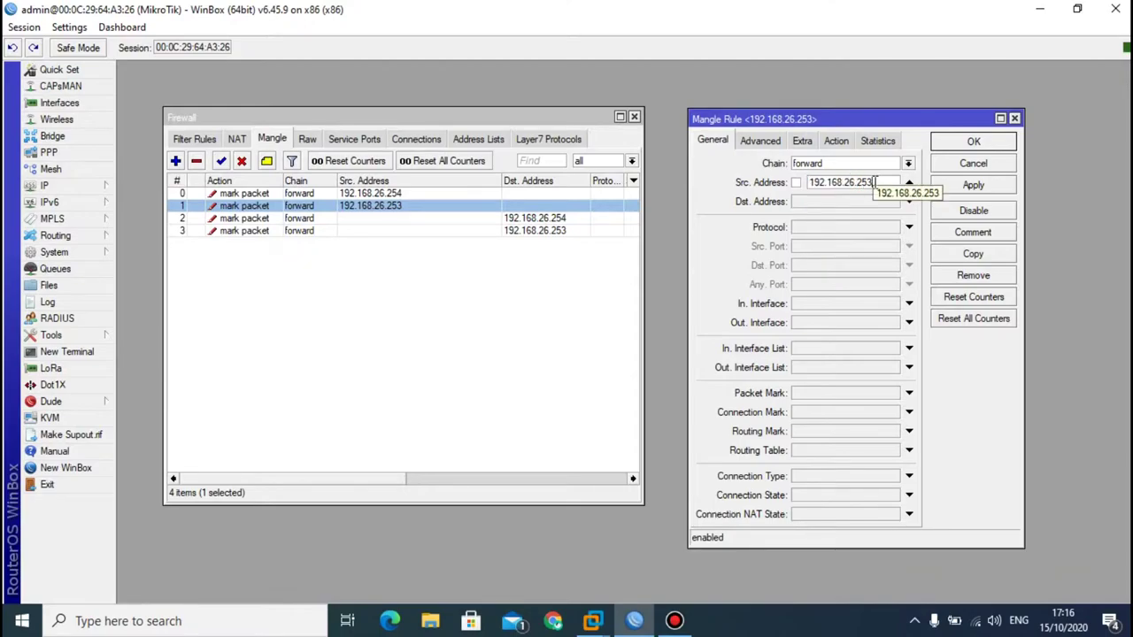
left_click(846, 146)
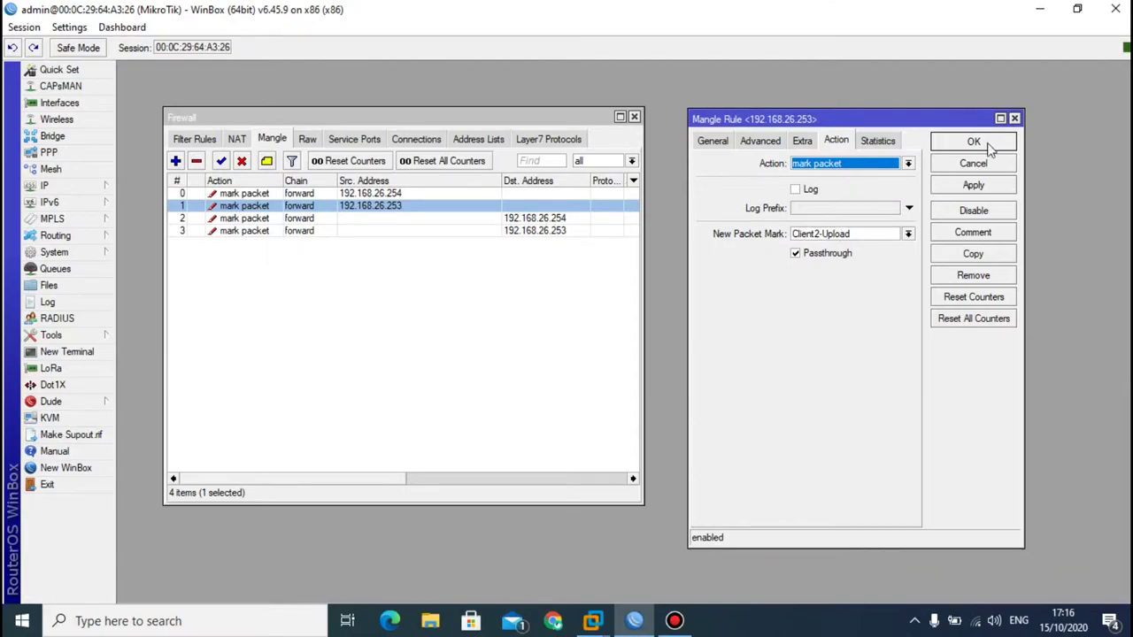
left_click(1015, 118)
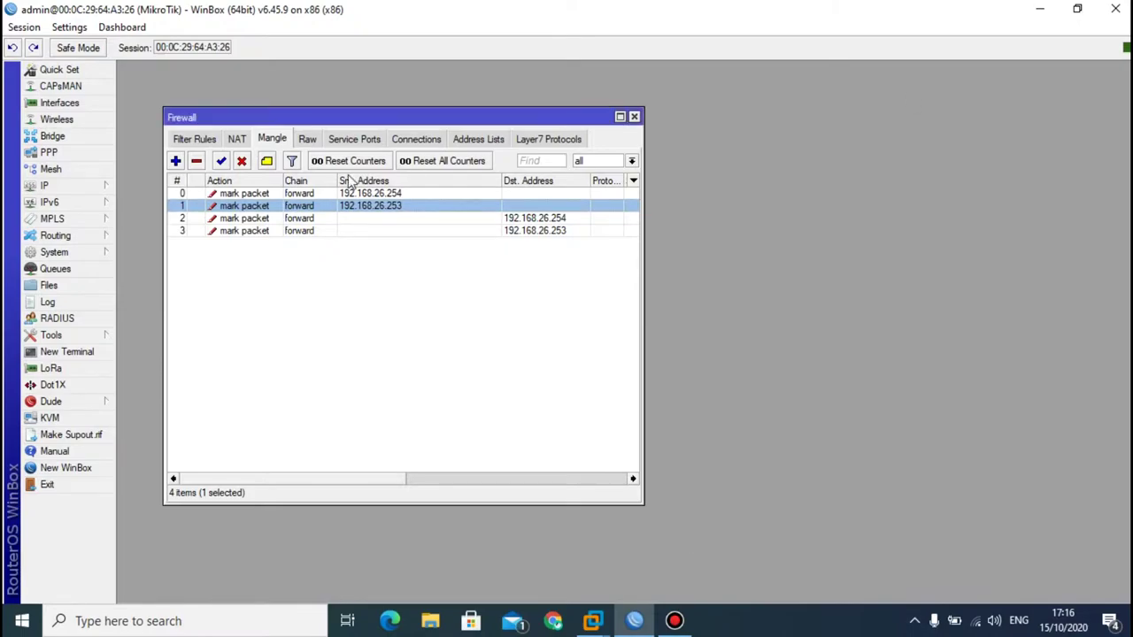
Examine the chain, destination address and packet mark settings of the mangle rule with destination address 192.168.26.254, and close the rule.
double_click(237, 219)
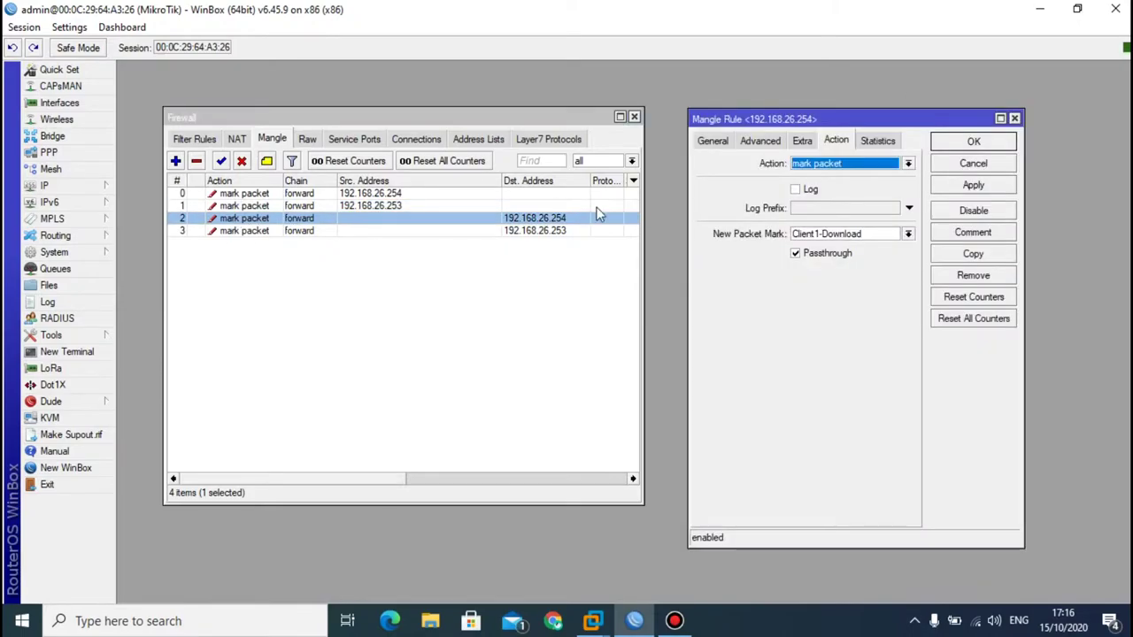
left_click(708, 146)
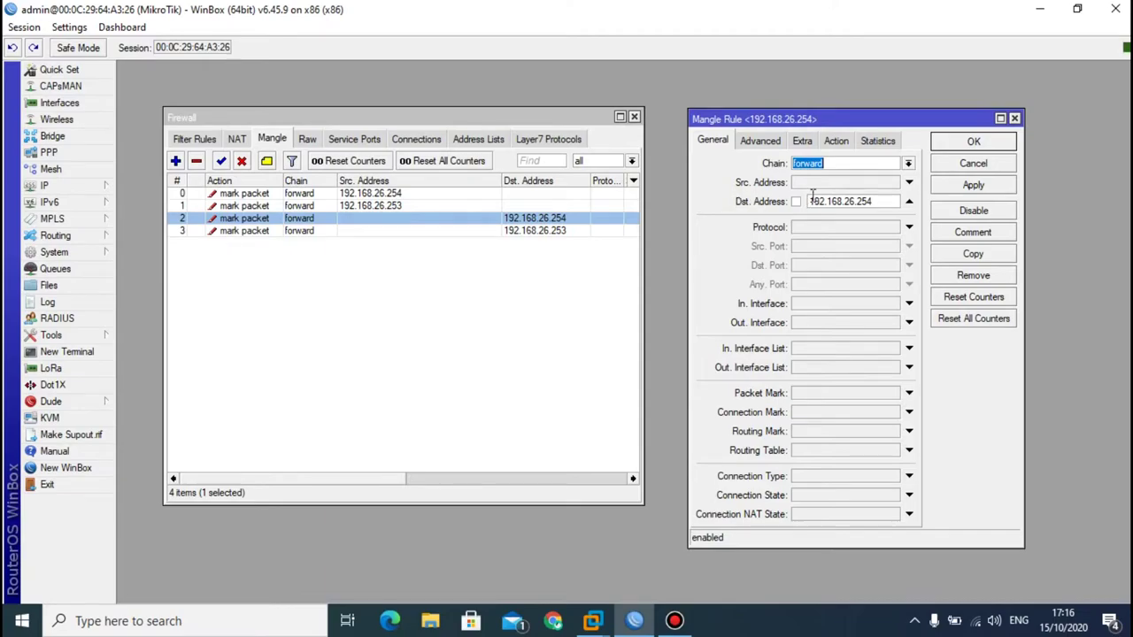
left_click_drag(809, 201, 839, 203)
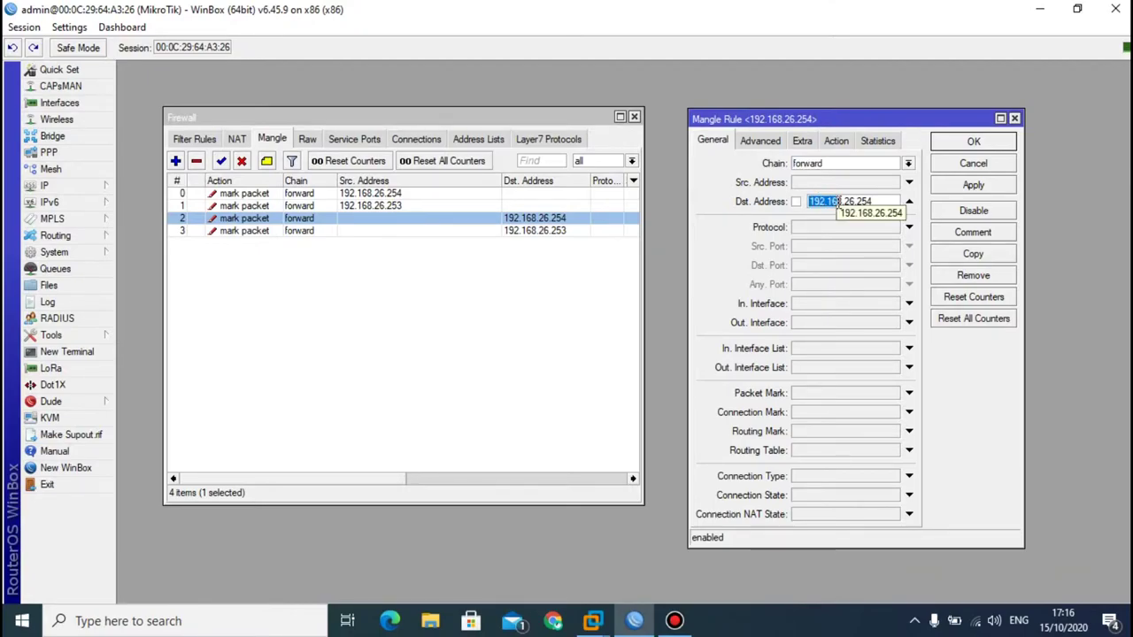
left_click(836, 142)
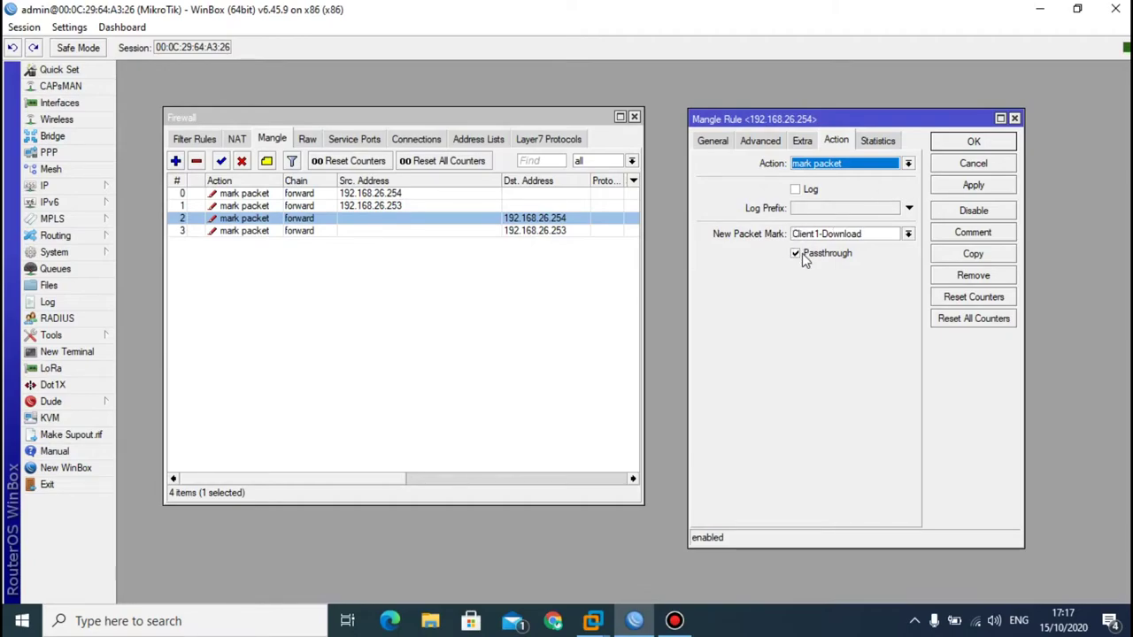
left_click(1013, 120)
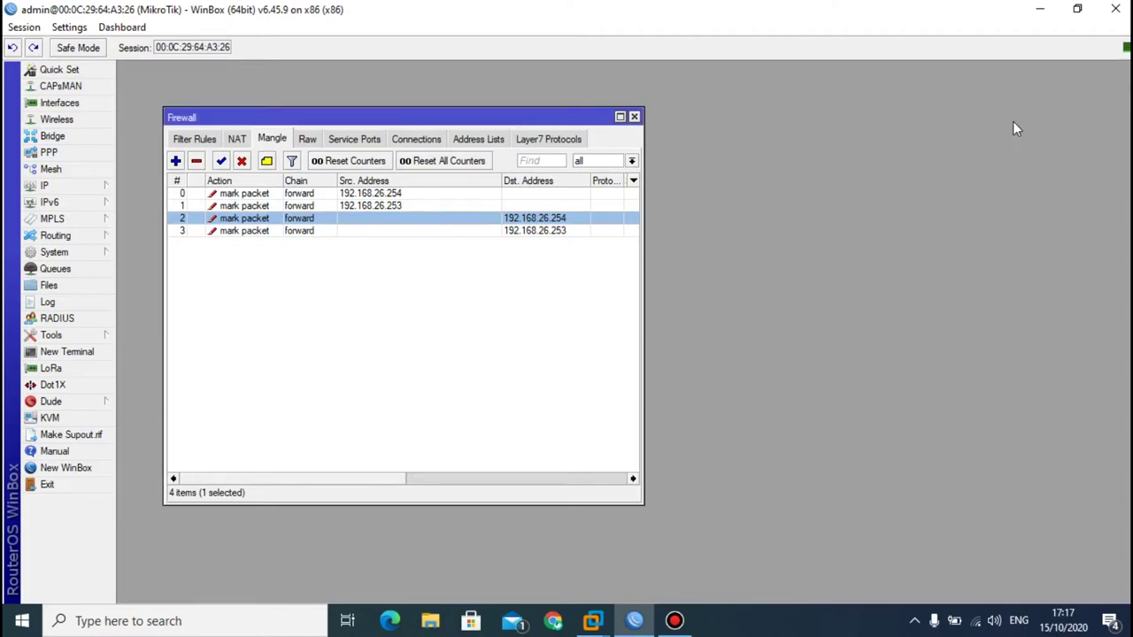
Examine the mangle rule with destination address 192.168.26.253, briefly showing the Windows XP virtual machine in VMware Workstation before checking its packet mark.
double_click(222, 232)
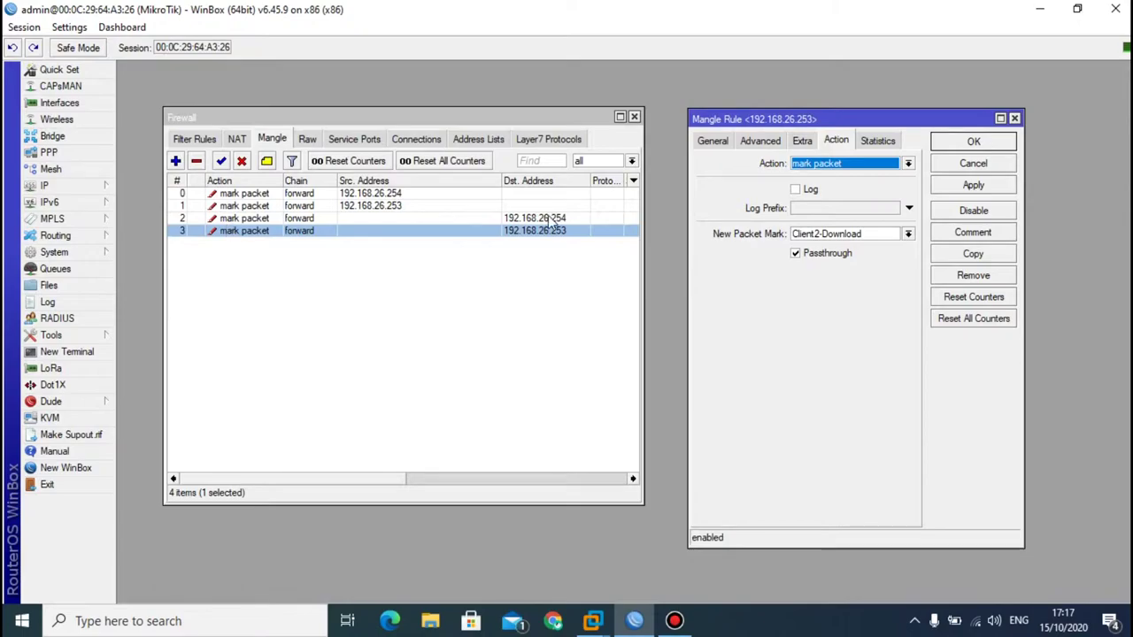
left_click(700, 141)
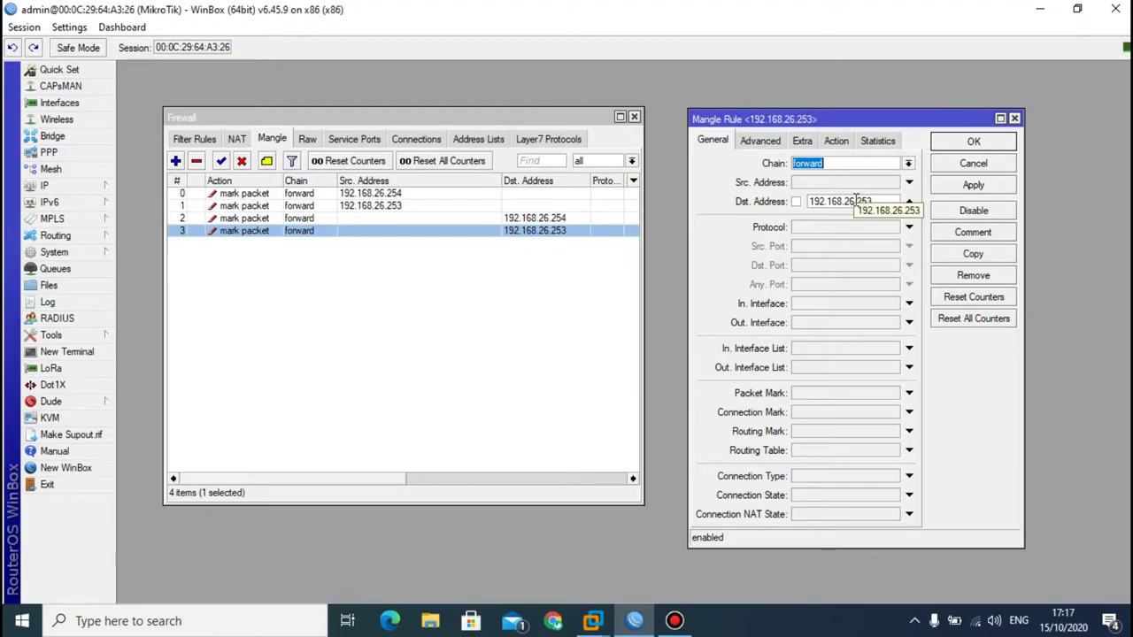
left_click(593, 621)
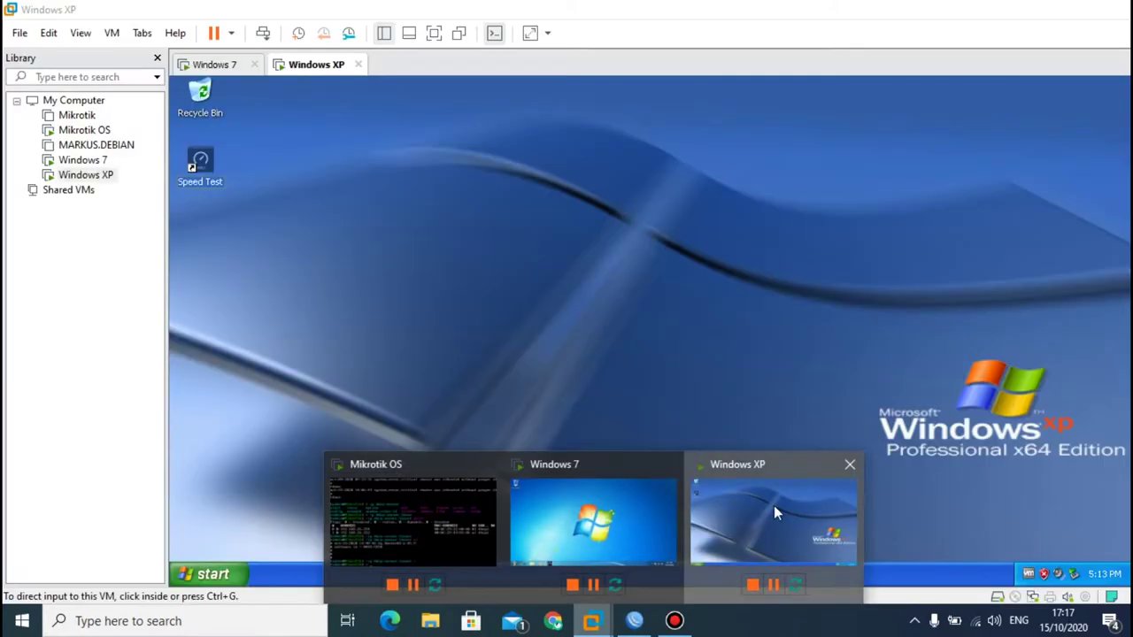
left_click(774, 505)
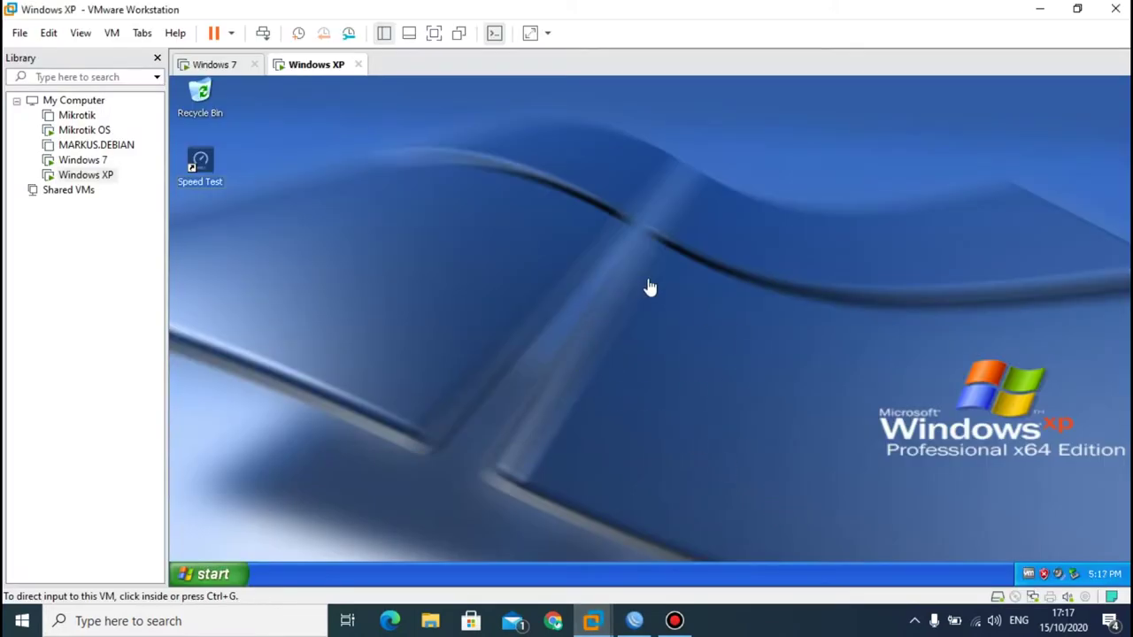
left_click(1040, 9)
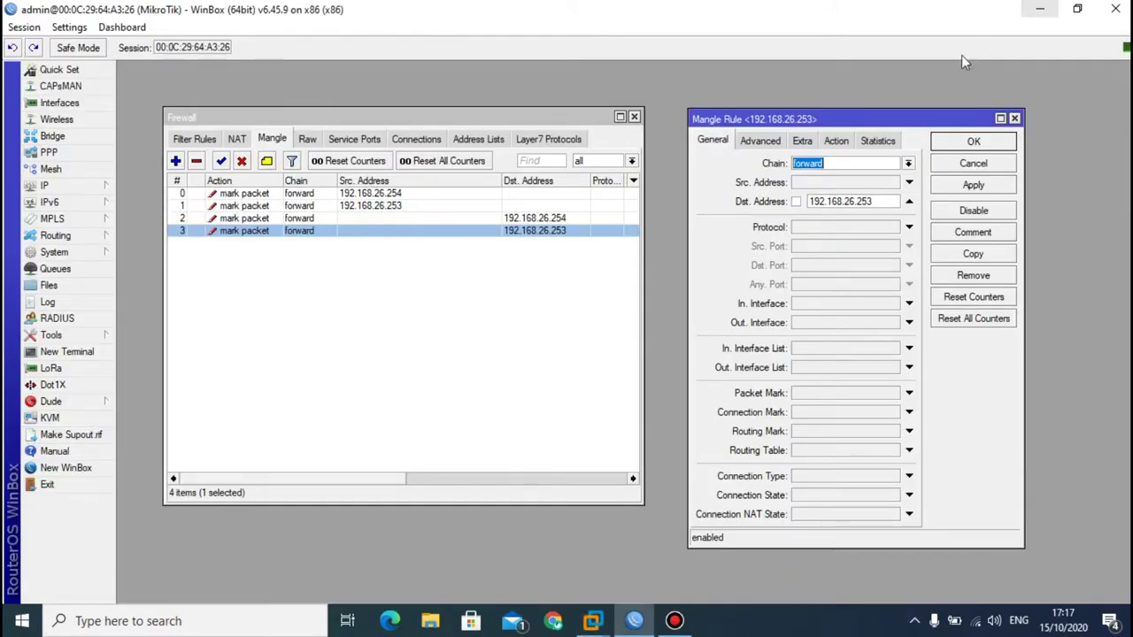
left_click(836, 141)
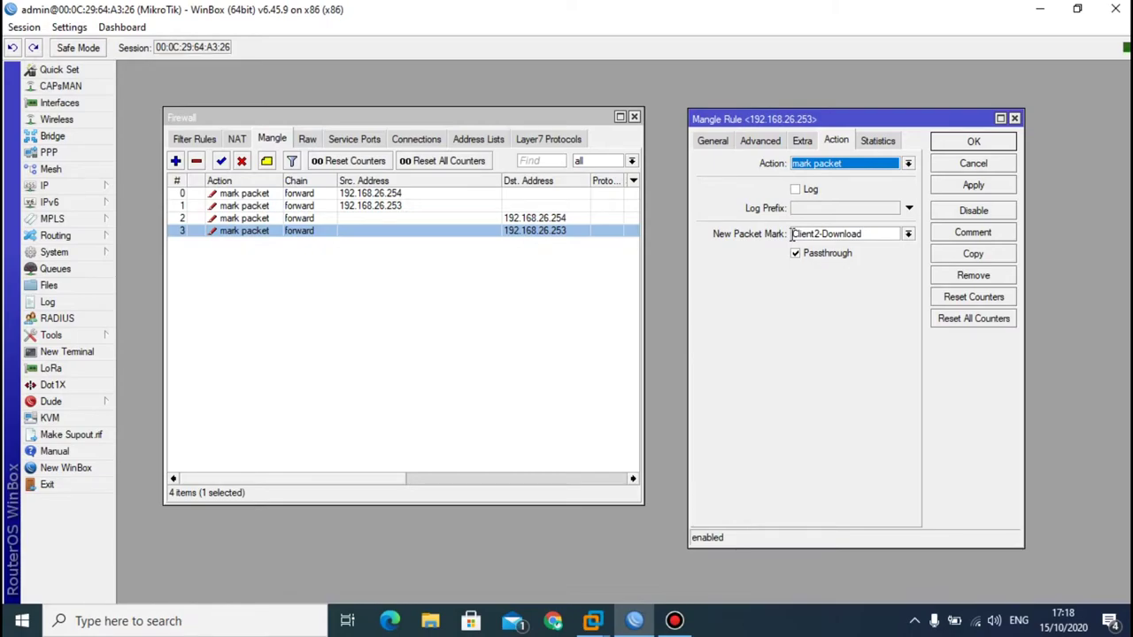
left_click(1015, 118)
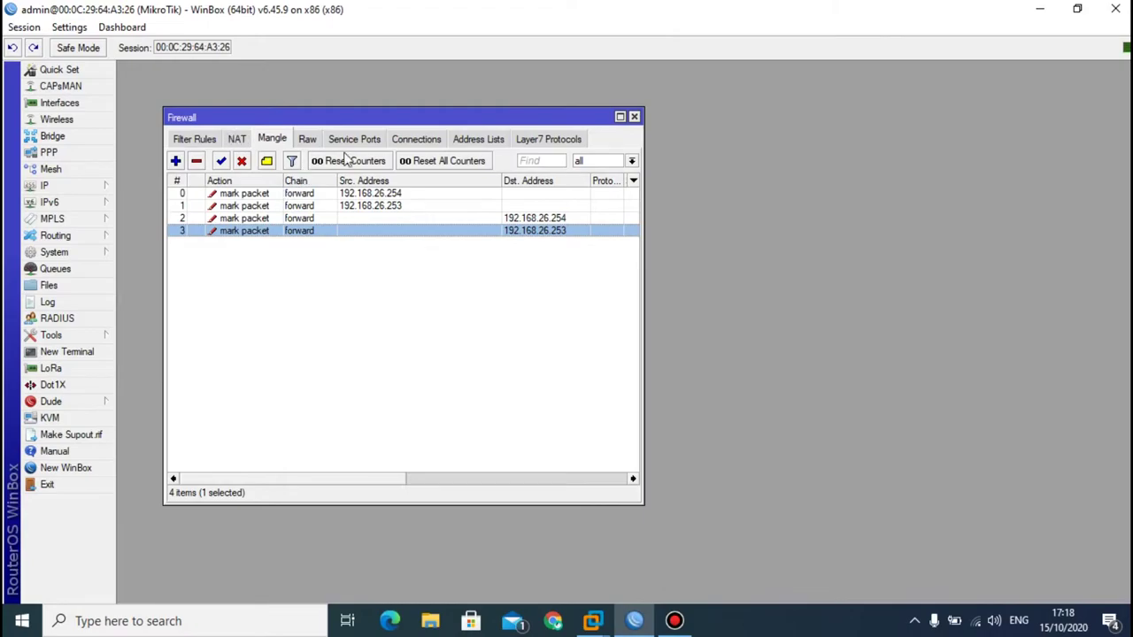
Replace the firewall window with the queue list and examine the parent Download queue's settings beside the queue tree.
left_click(633, 117)
left_click(55, 268)
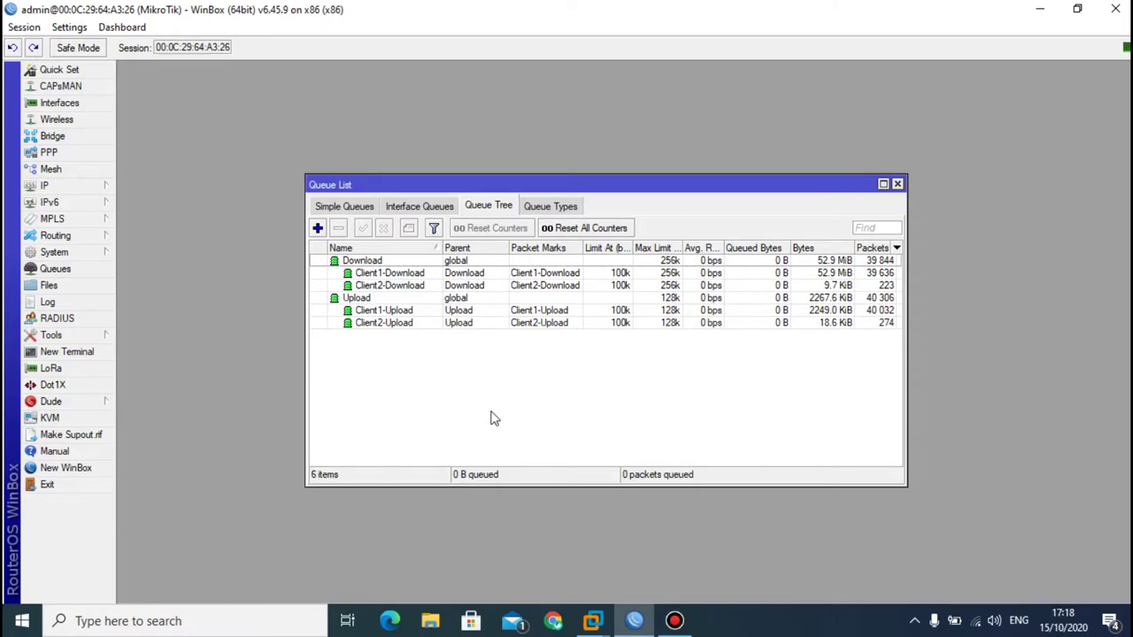
double_click(341, 263)
left_click_drag(648, 177, 414, 193)
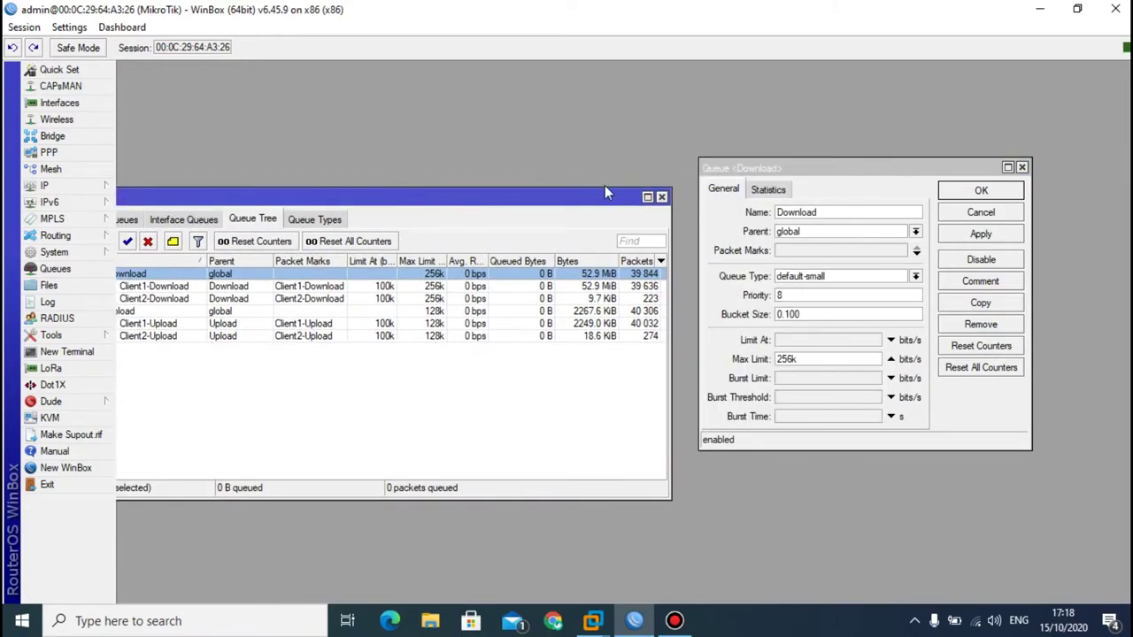
left_click_drag(669, 214, 541, 174)
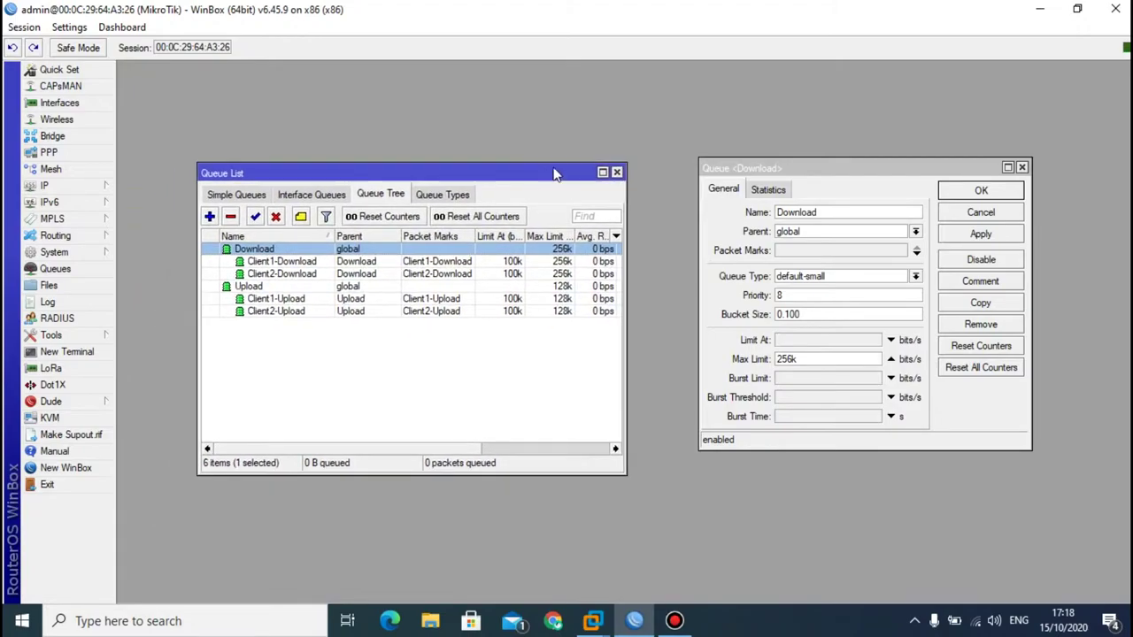
left_click(828, 184)
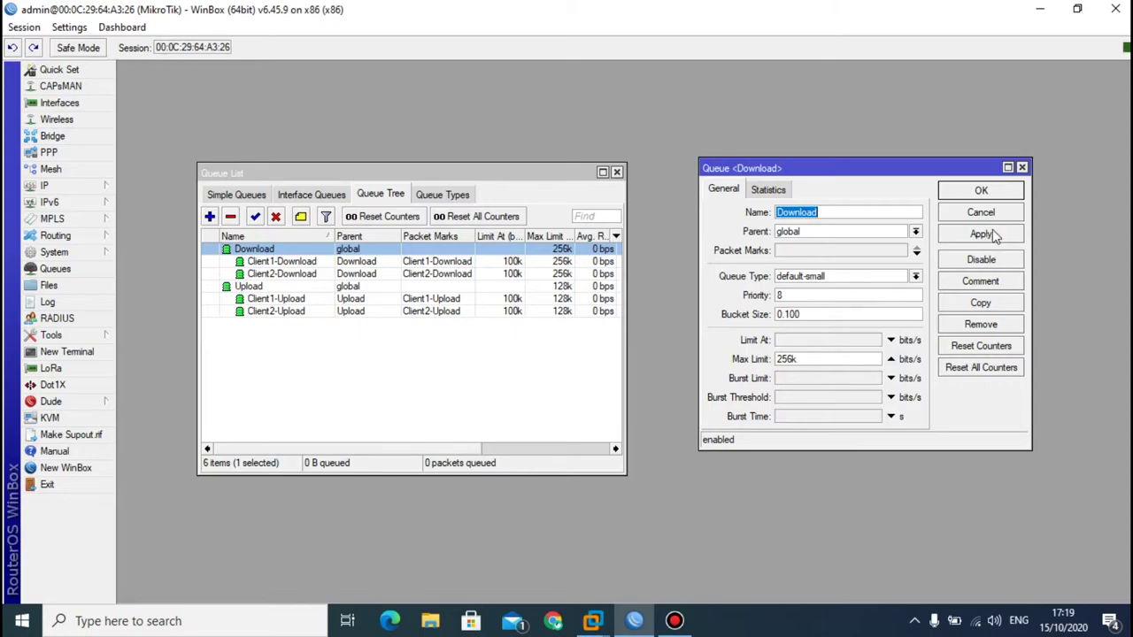
left_click(1022, 169)
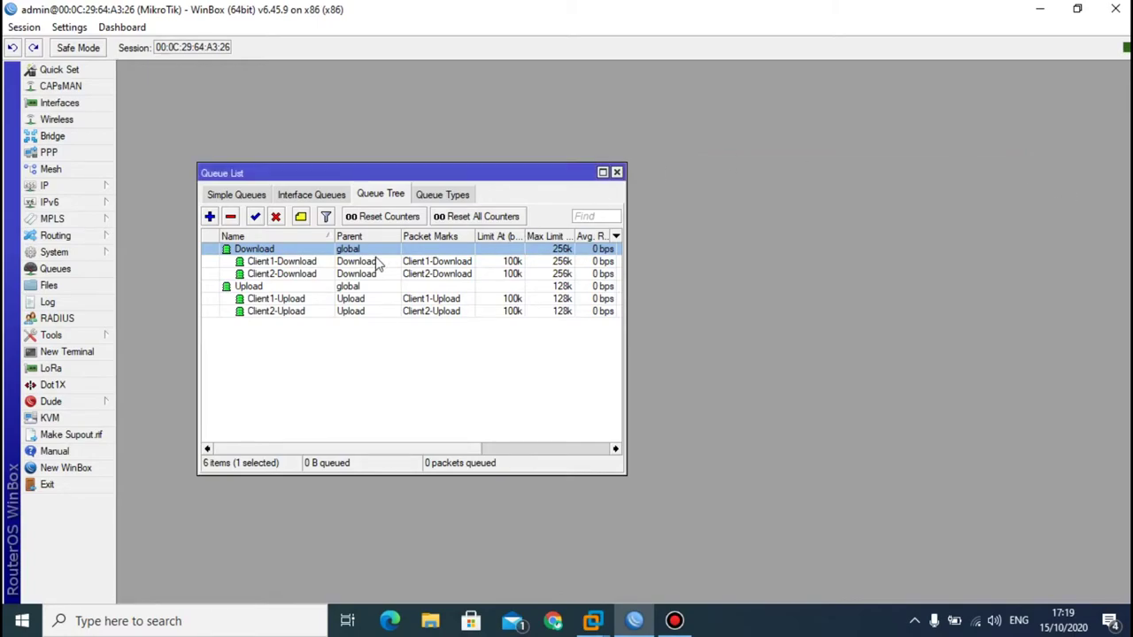
Examine the Client1-Download queue's parent, limits and available packet marks, and close the queue without changing it.
left_click(272, 262)
double_click(272, 262)
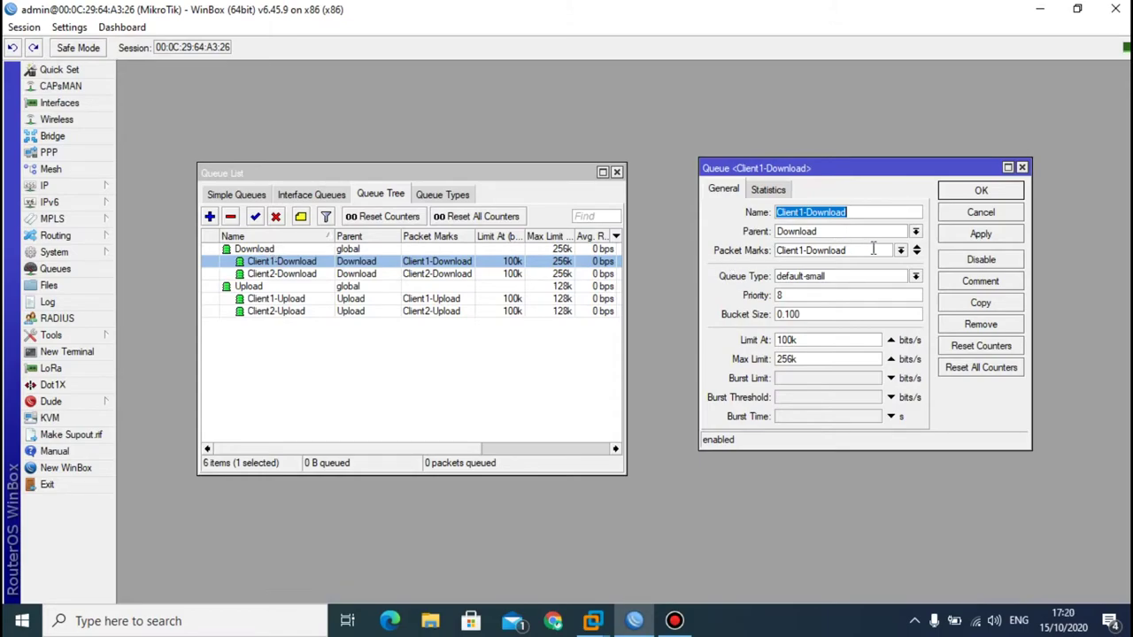
left_click(900, 251)
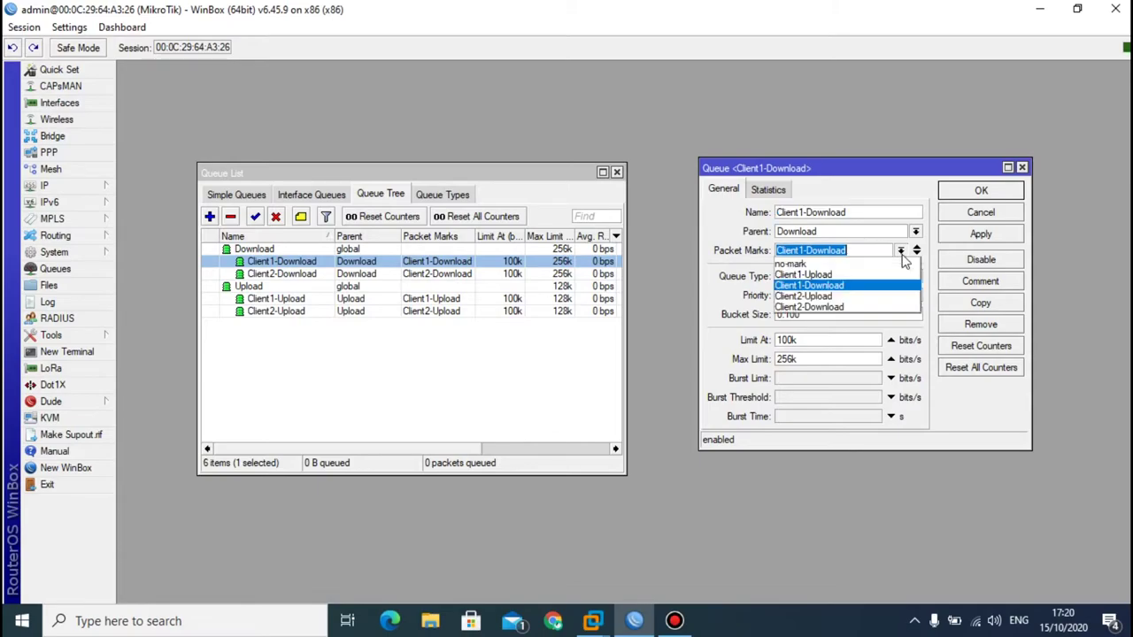
left_click(902, 253)
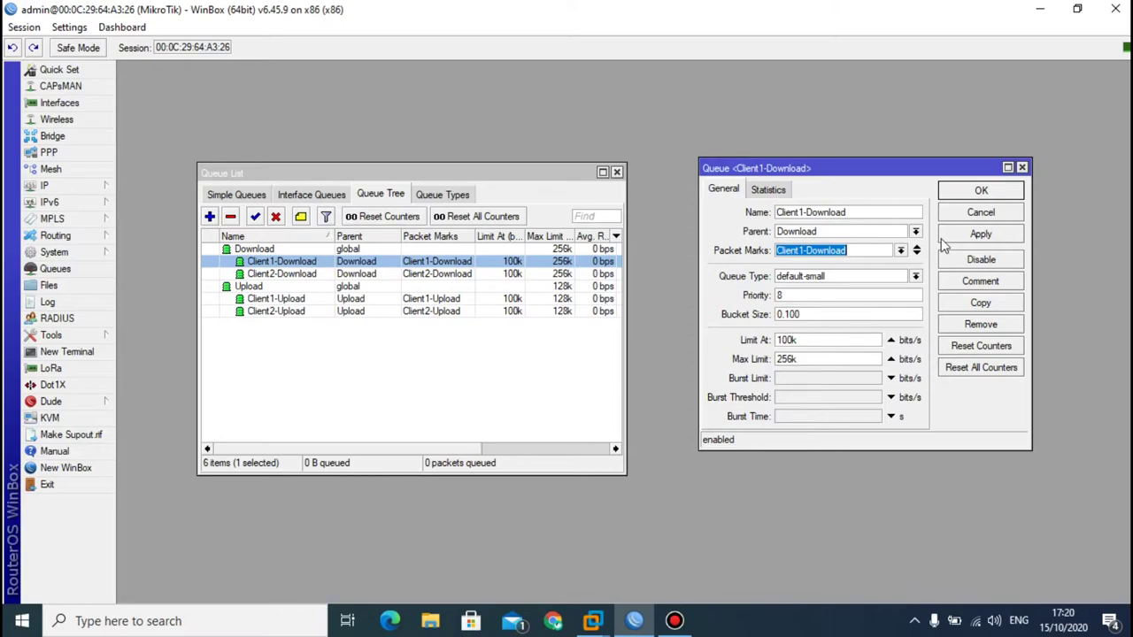
left_click(1022, 168)
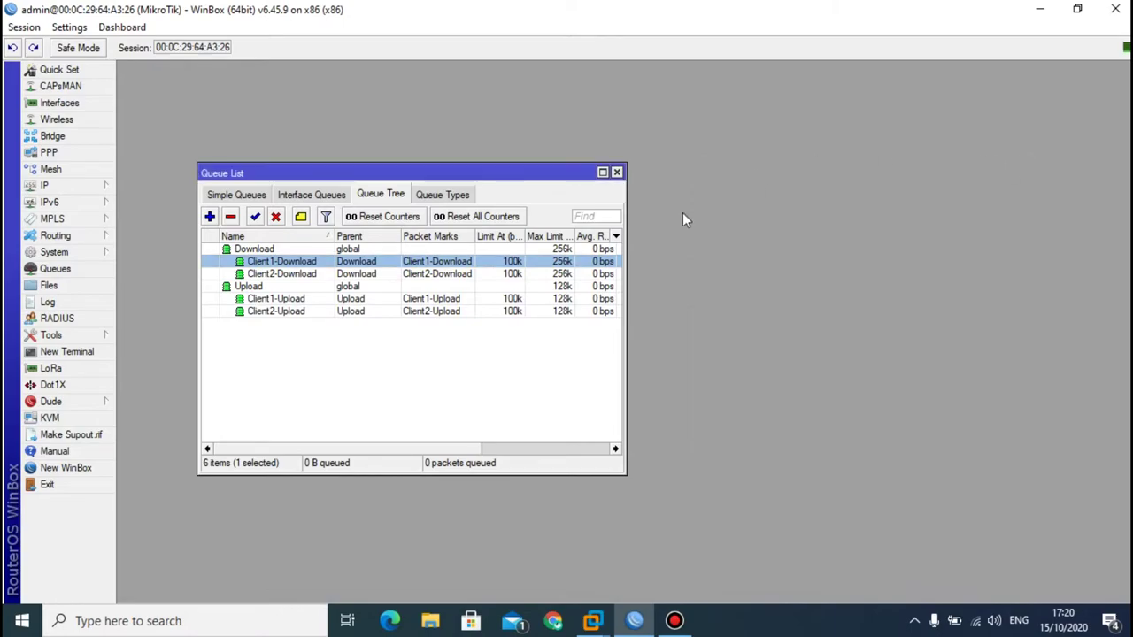
Examine the parent, packet mark and limit settings of the Client2-Download queue, and close it.
left_click(274, 276)
double_click(274, 280)
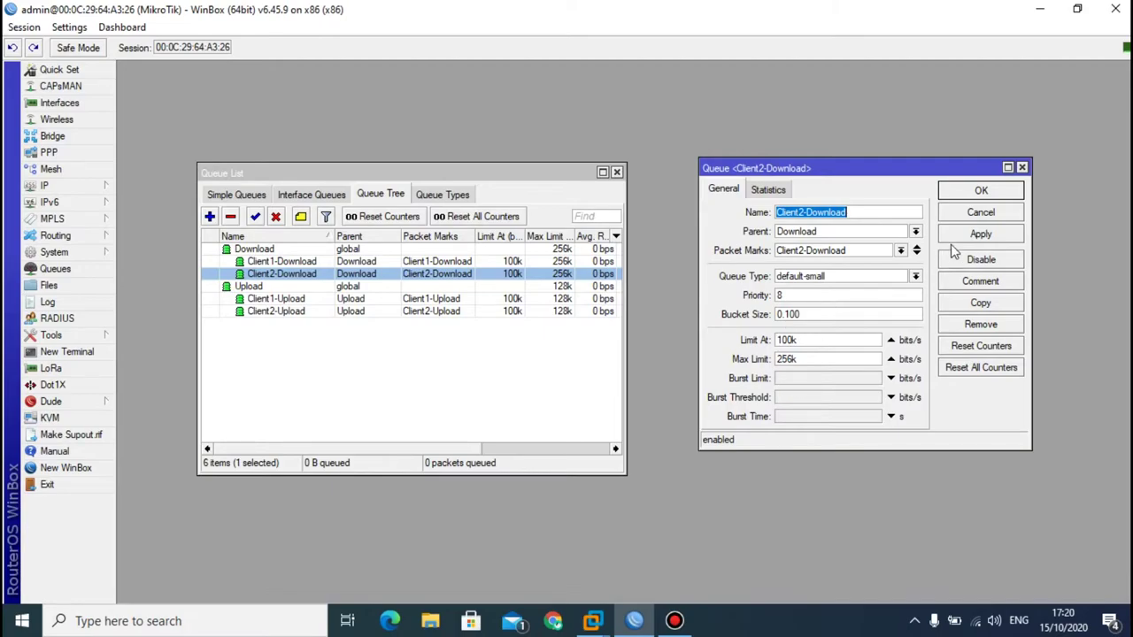
left_click(1022, 167)
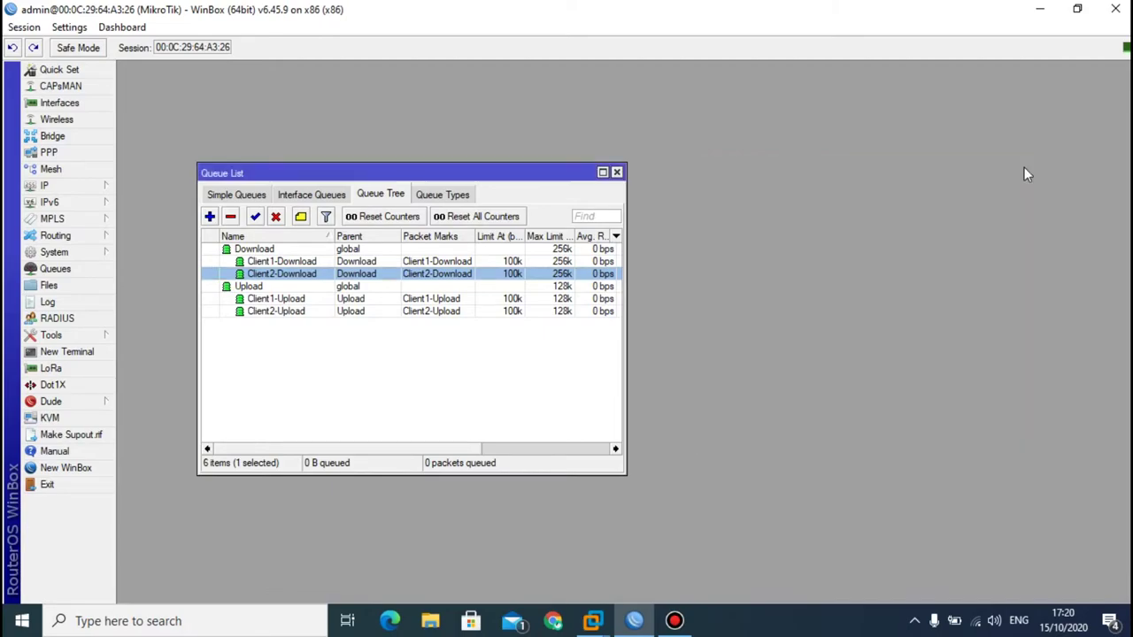
Compare the settings of the parent Upload and Download queues, review the Upload queue once more, and close them.
double_click(248, 287)
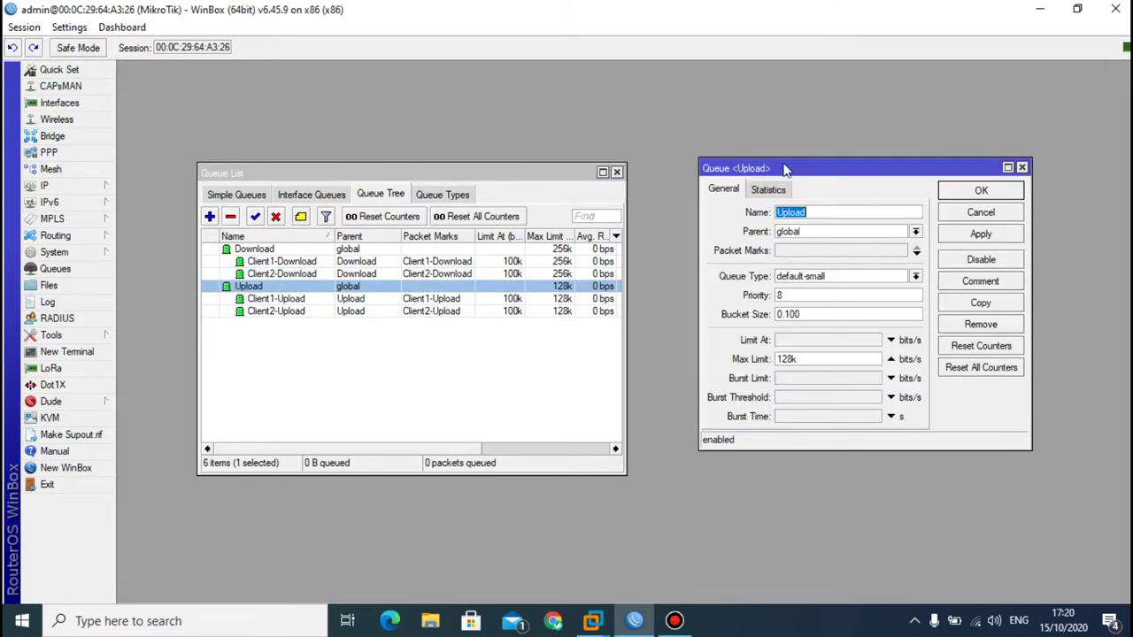
left_click_drag(784, 168, 783, 172)
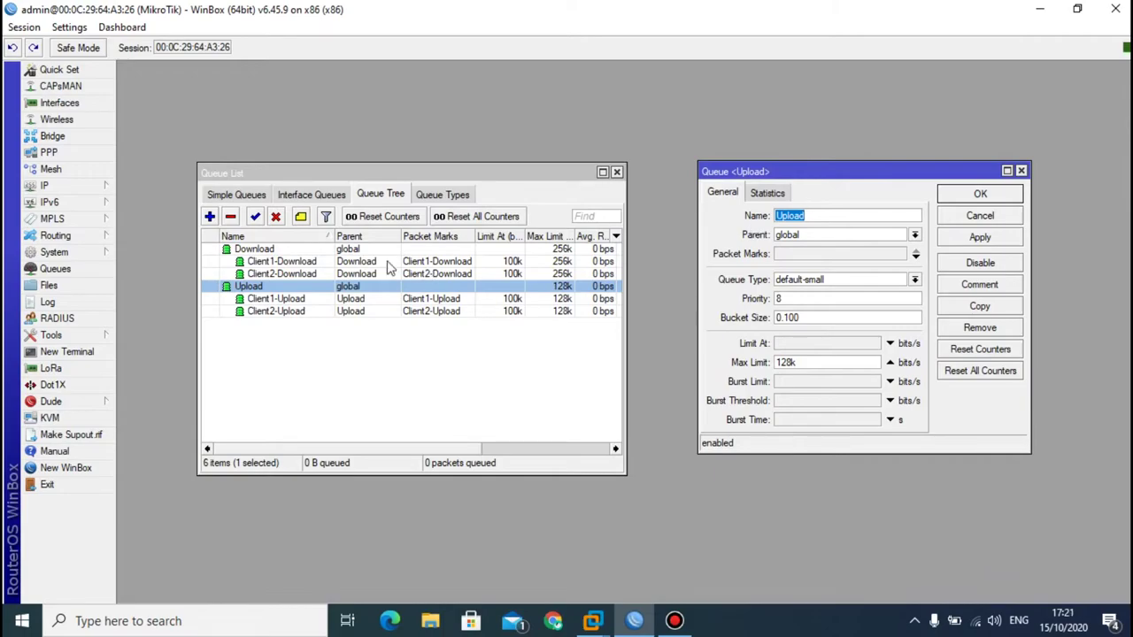
double_click(330, 255)
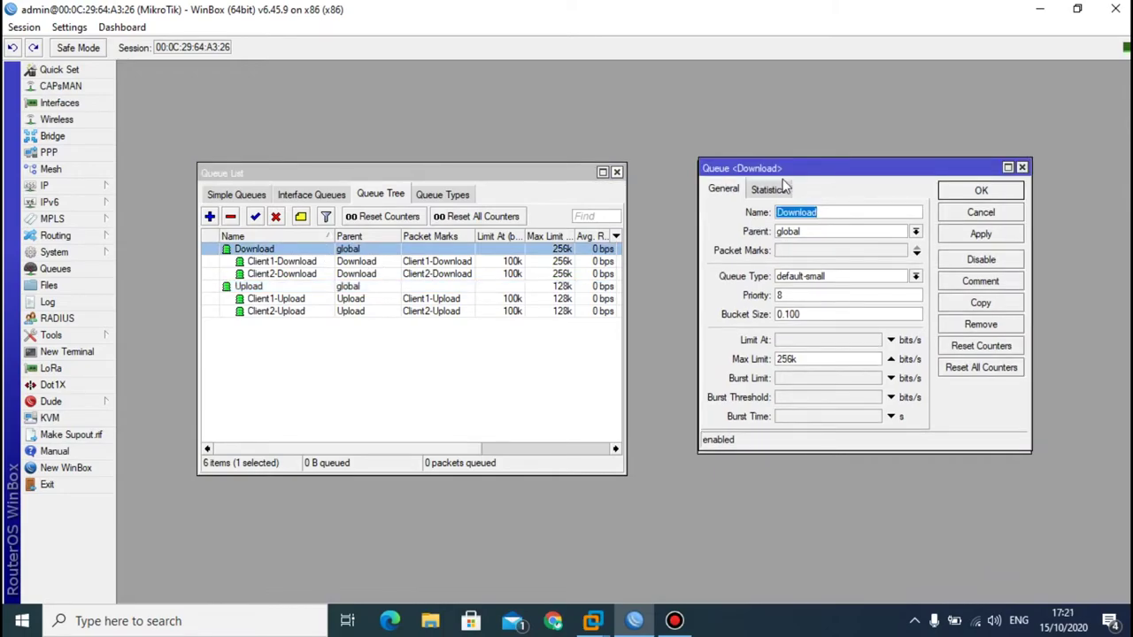
left_click_drag(795, 174, 804, 267)
left_click_drag(766, 171, 741, 144)
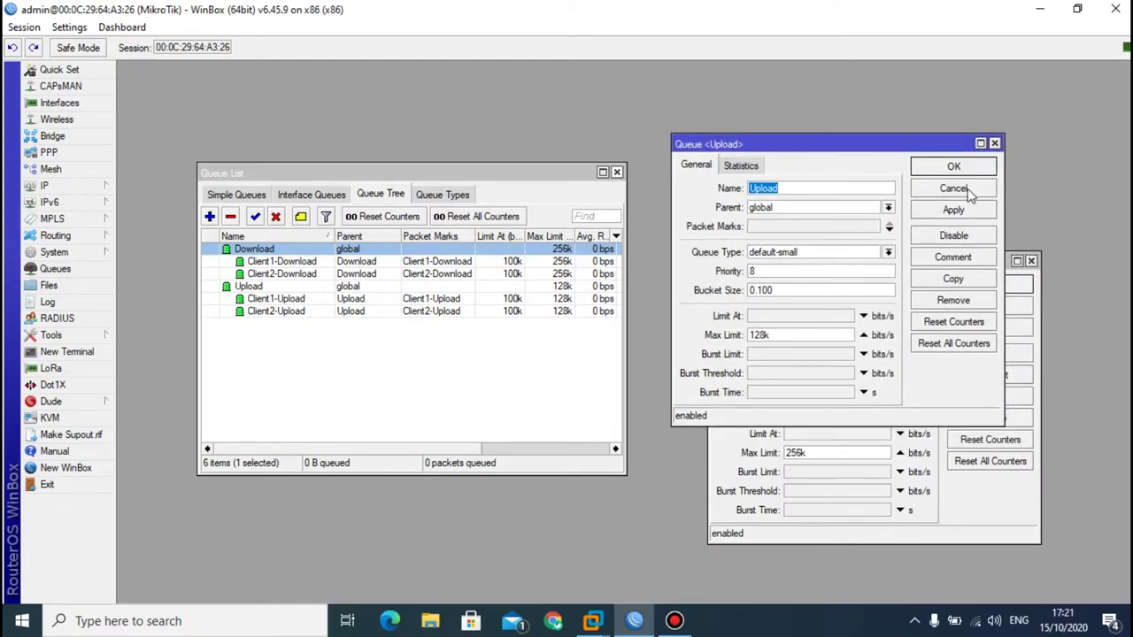
left_click(994, 143)
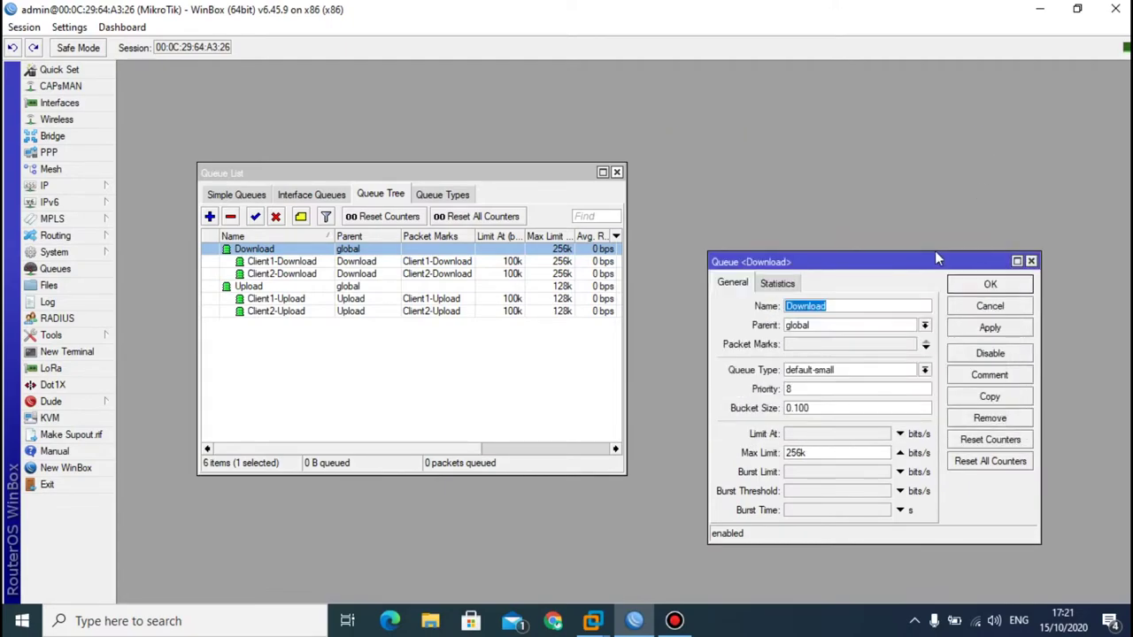
left_click(1031, 261)
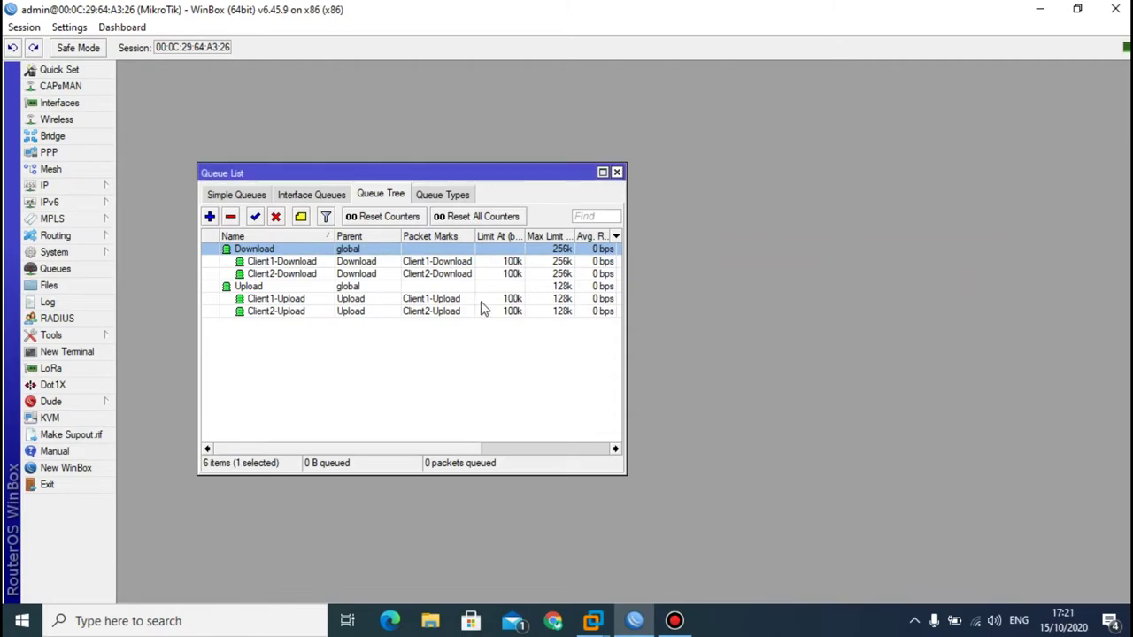
double_click(236, 288)
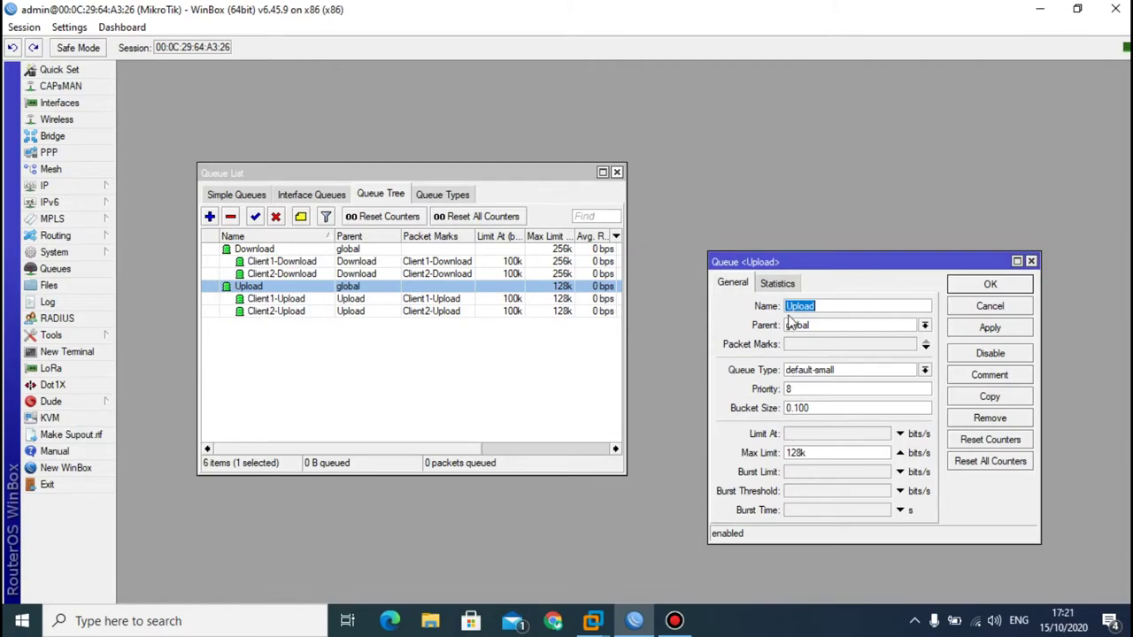
left_click(1032, 261)
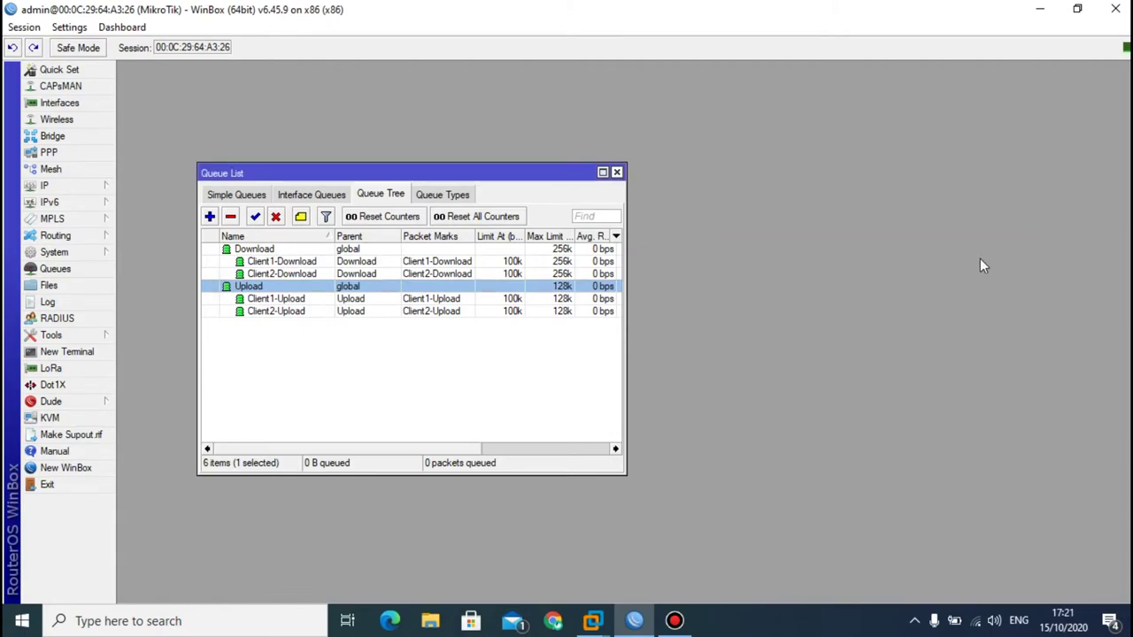
Examine the parent, packet mark and limit settings of the Client1-Upload and Client2-Upload queues in turn, closing each.
double_click(262, 301)
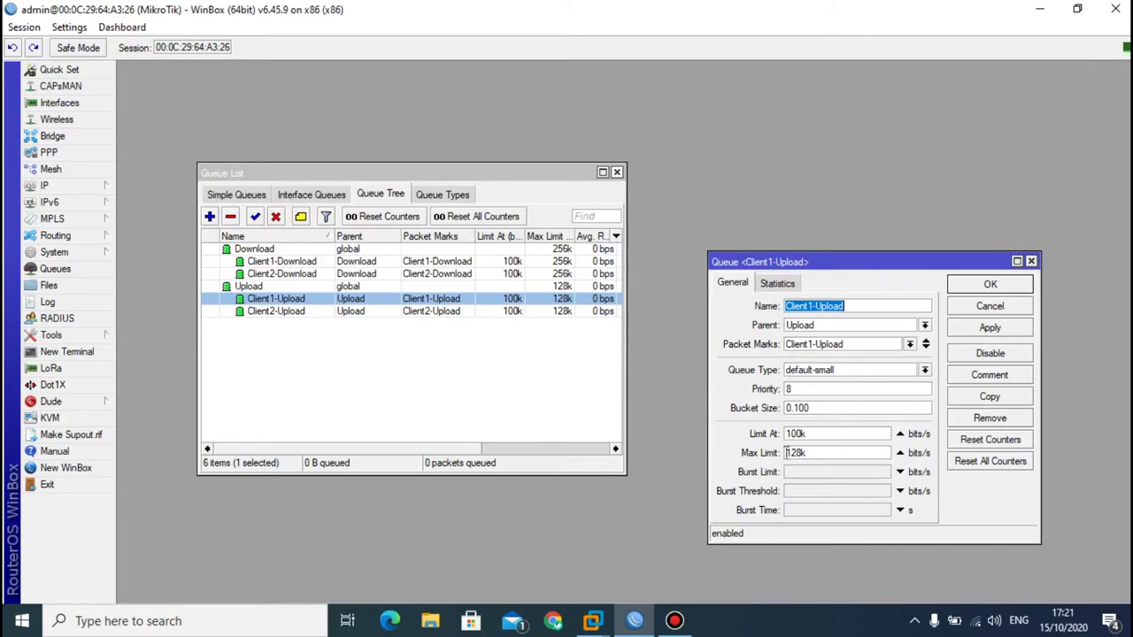
left_click(1032, 261)
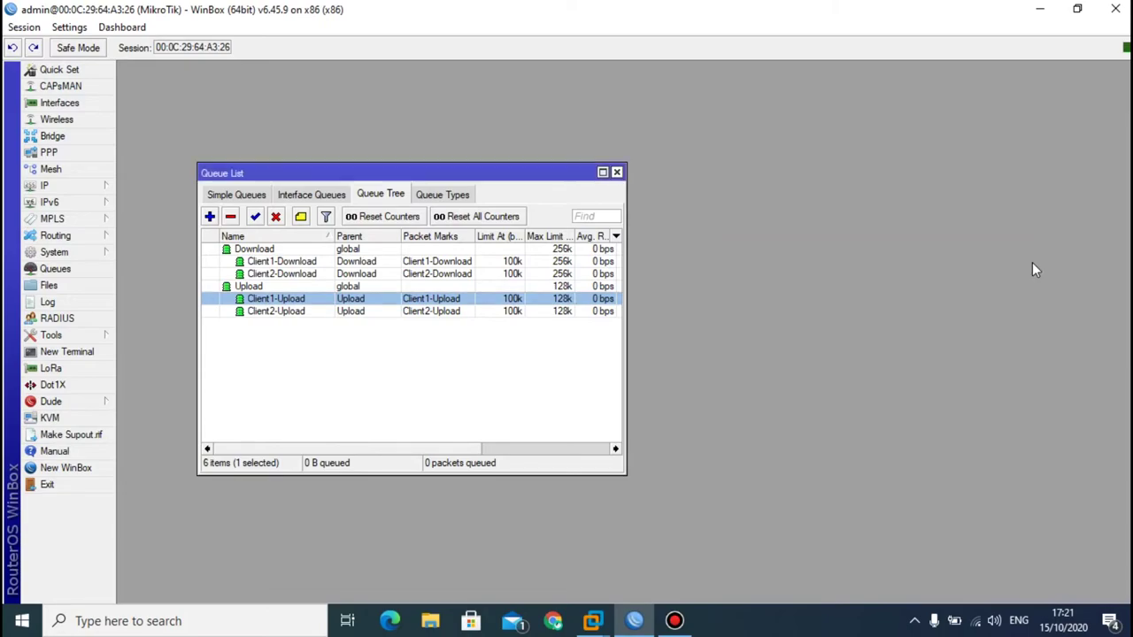
left_click(262, 315)
double_click(262, 314)
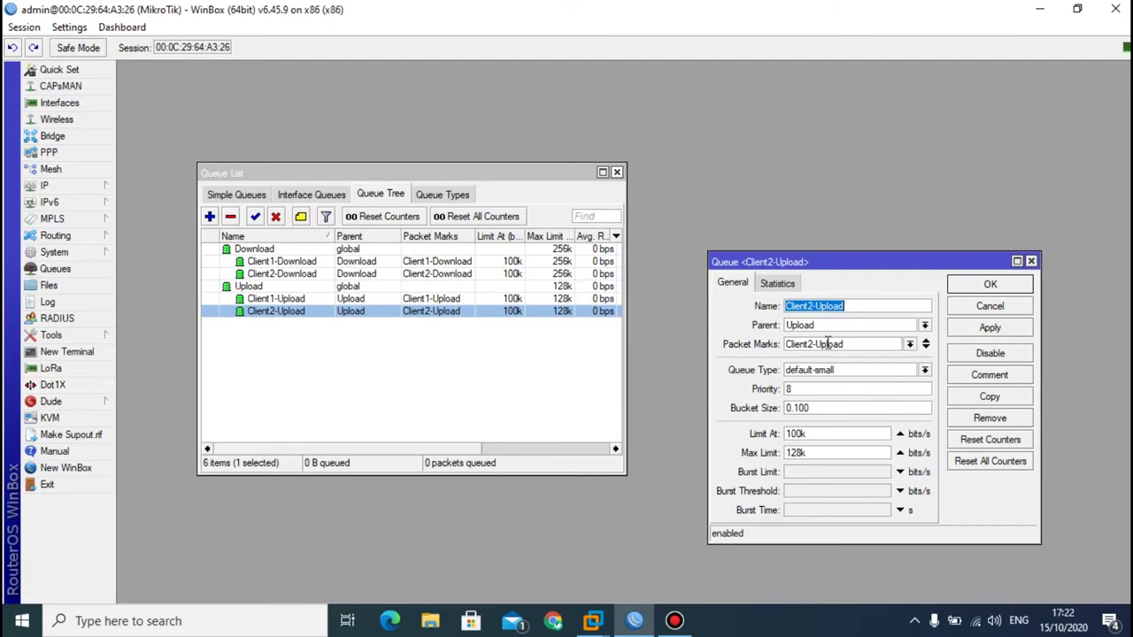
left_click(1031, 262)
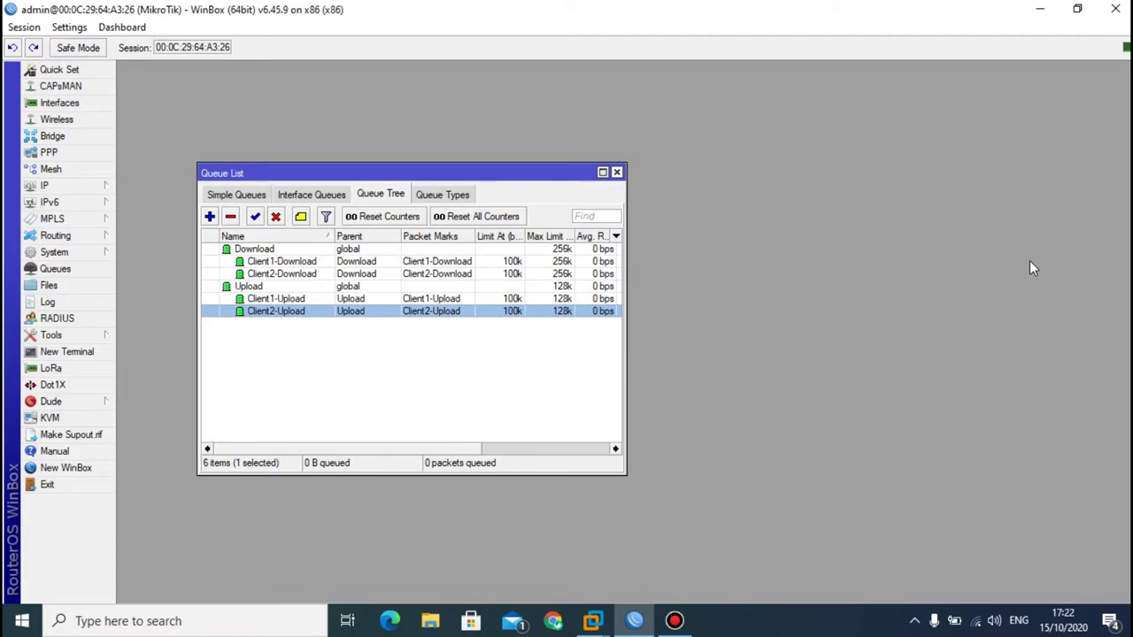
Close the queue list and switch to the Windows 7 virtual machine in VMware Workstation.
left_click(617, 172)
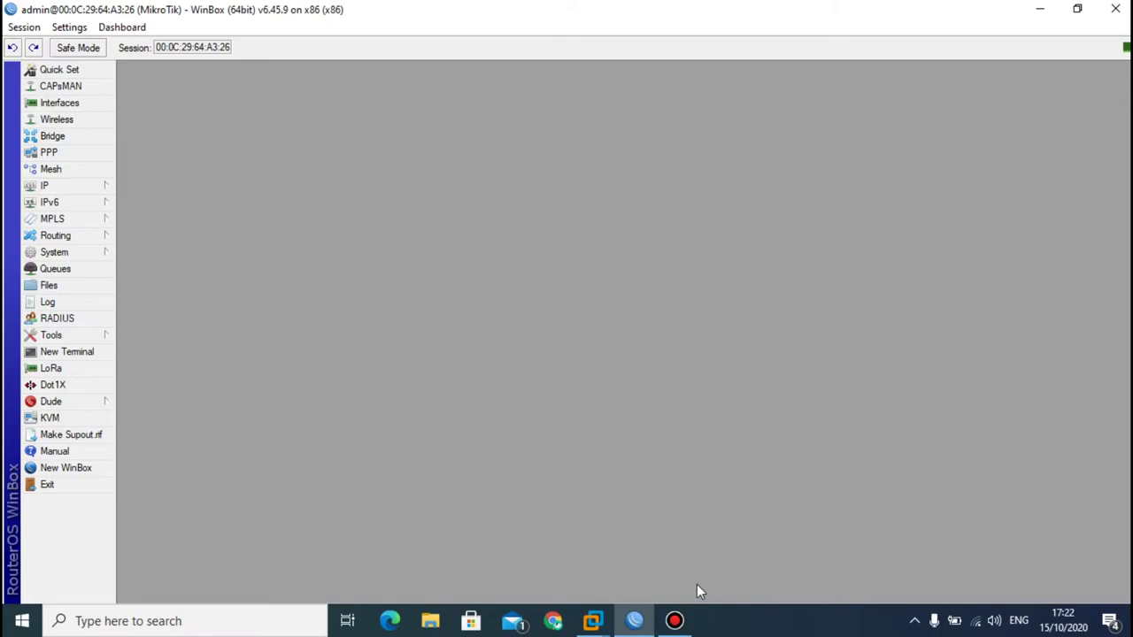
mouse_move(593, 620)
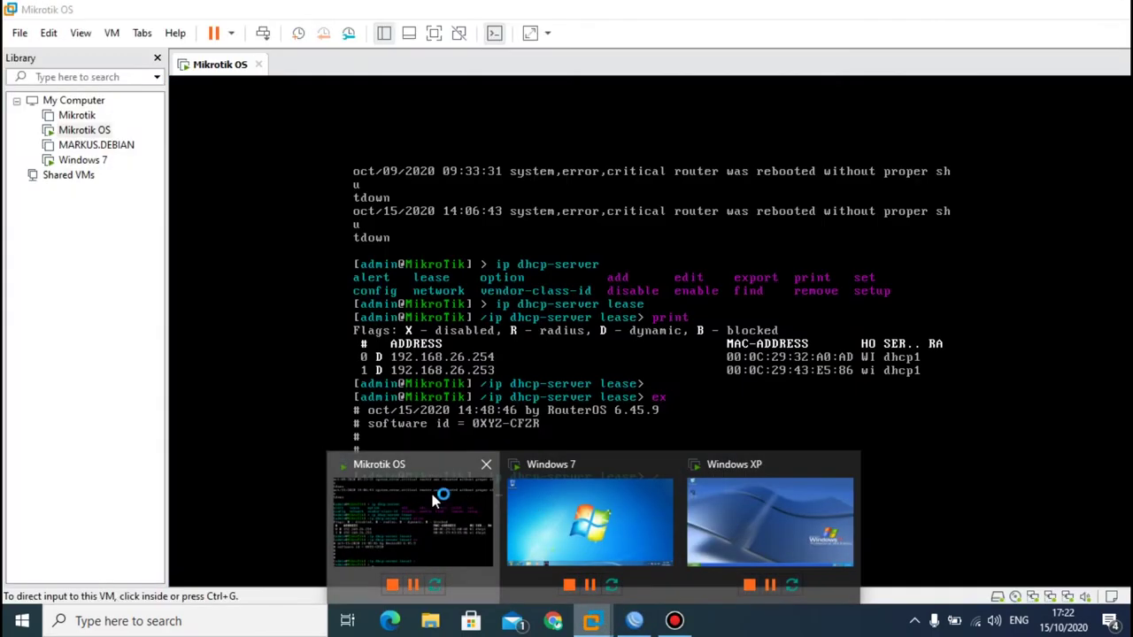
left_click(442, 498)
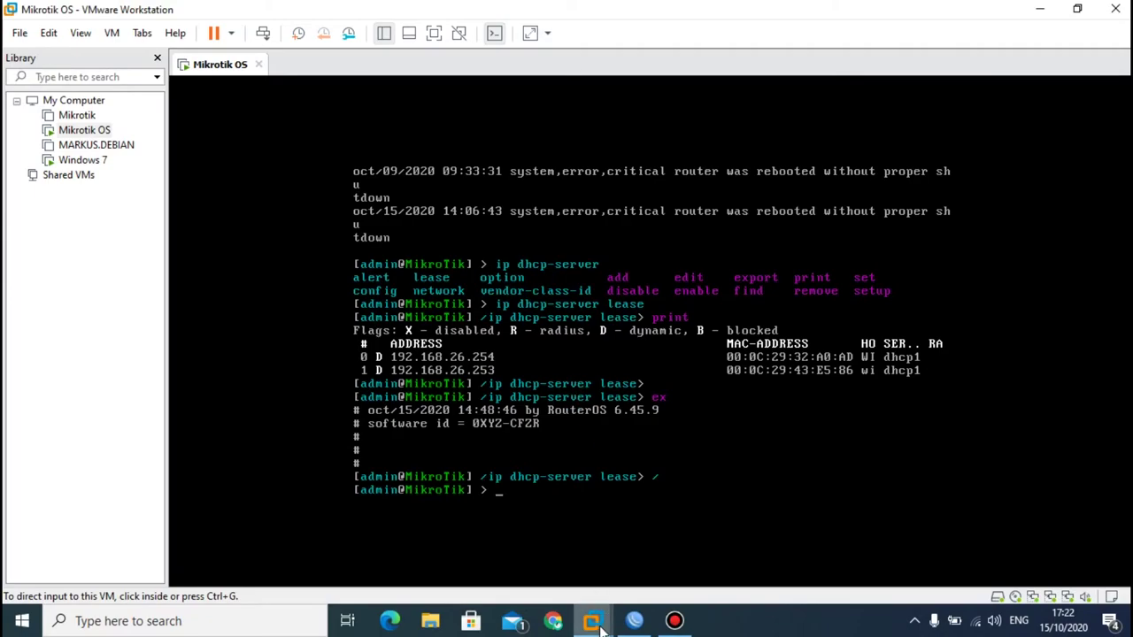
mouse_move(595, 622)
left_click(563, 510)
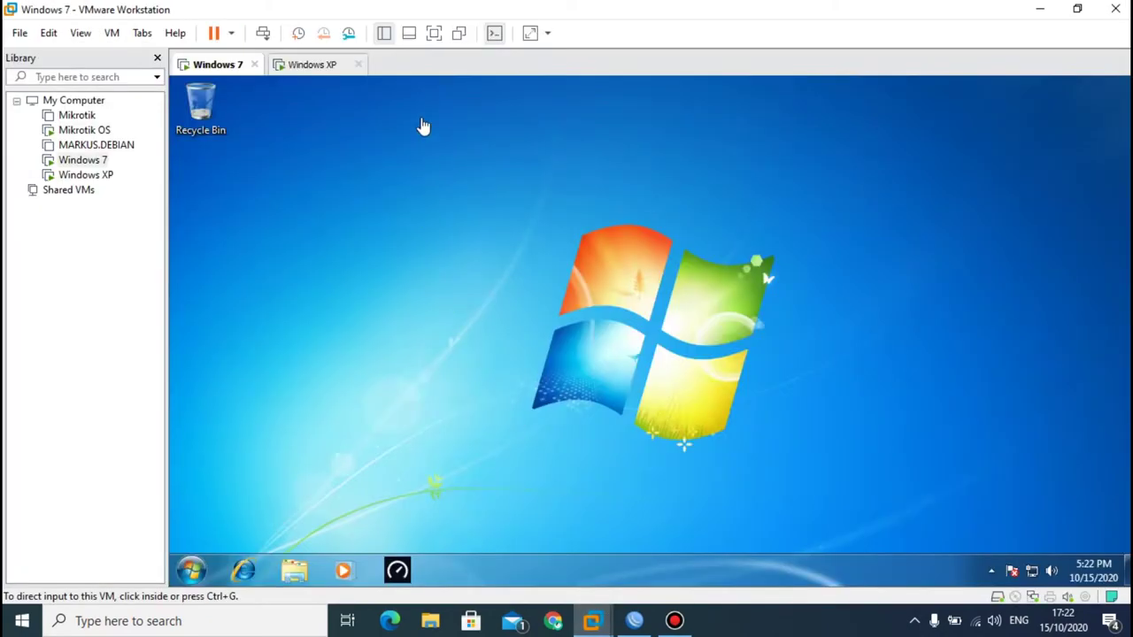
Refresh the Windows 7 desktop and launch the Speedtest application in that virtual machine.
left_click(453, 182)
right_click(453, 183)
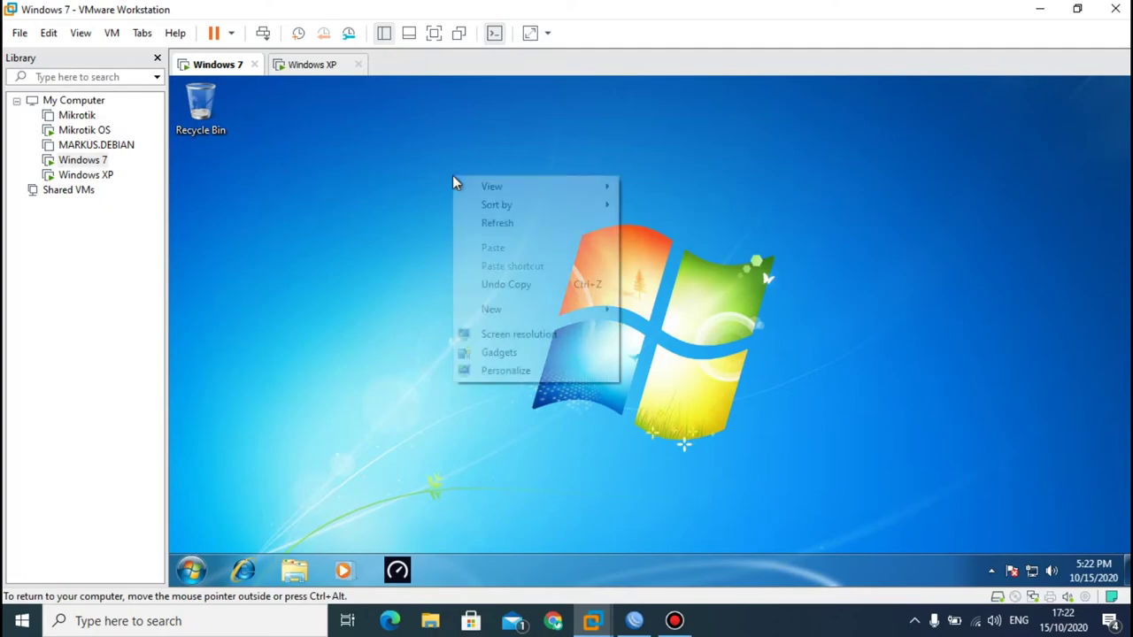
left_click(489, 240)
left_click(401, 573)
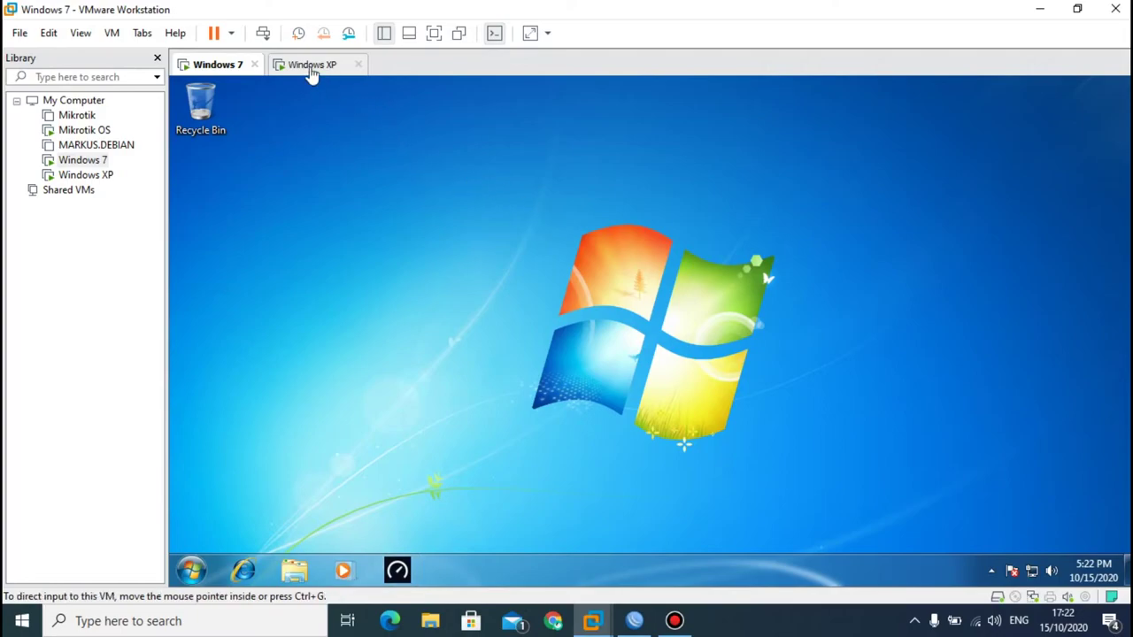
right_click(434, 231)
left_click(476, 271)
left_click(397, 571)
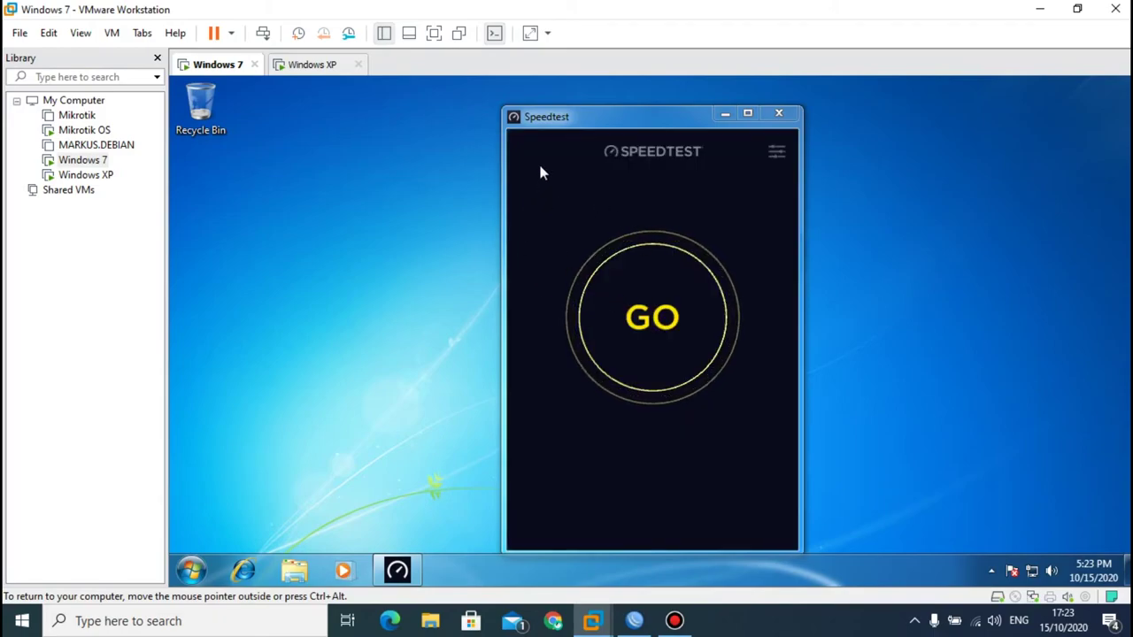
left_click_drag(572, 115, 579, 111)
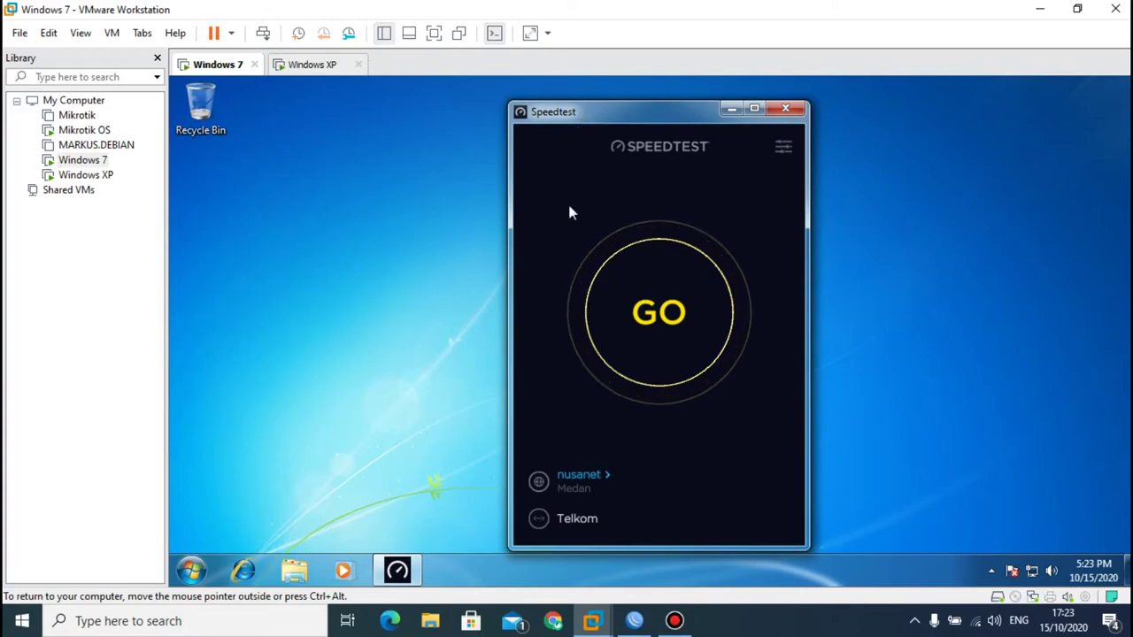
Disable the parent Download and Upload queues in WinBox's queue tree, and run a speed test in the Windows 7 virtual machine.
left_click(636, 621)
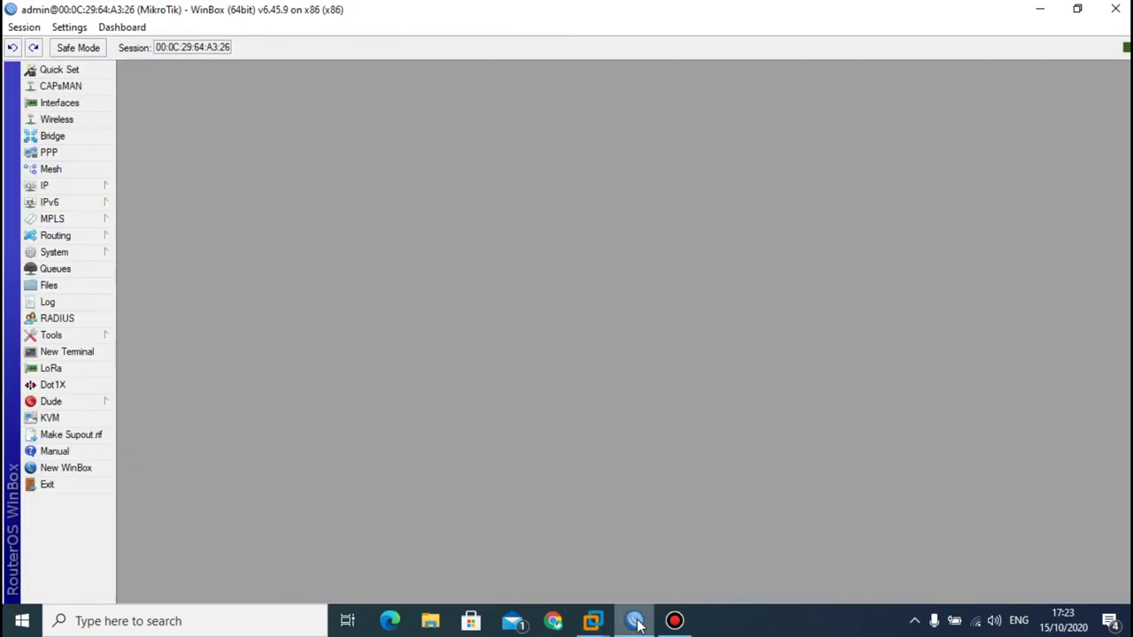
left_click(69, 269)
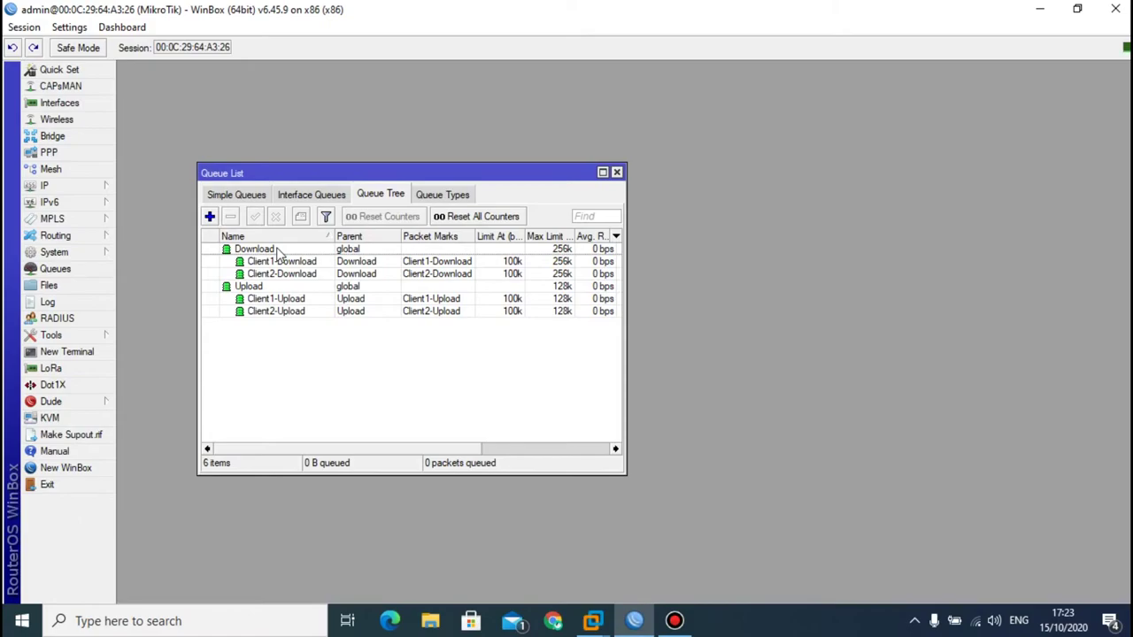
left_click(277, 253)
left_click(276, 217)
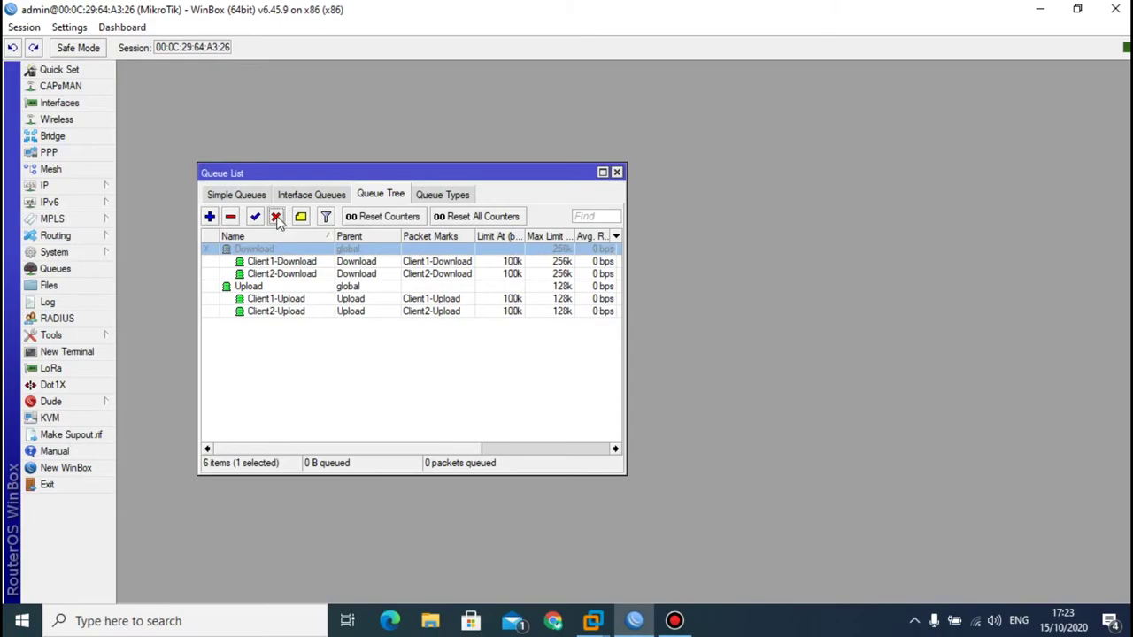
left_click(277, 288)
left_click(277, 217)
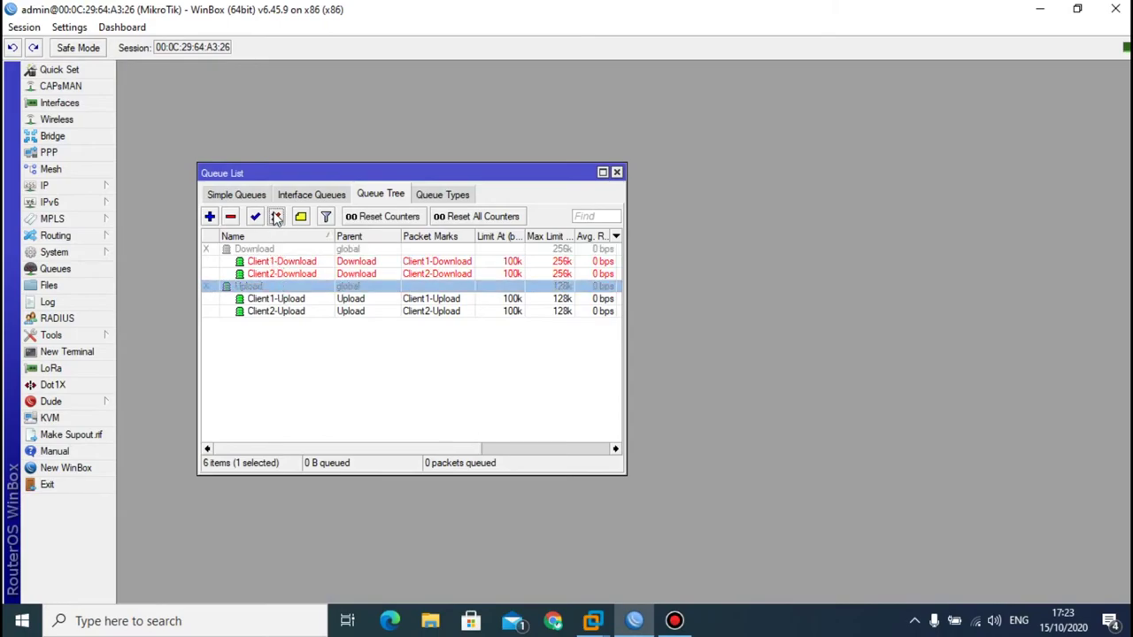
left_click(1040, 9)
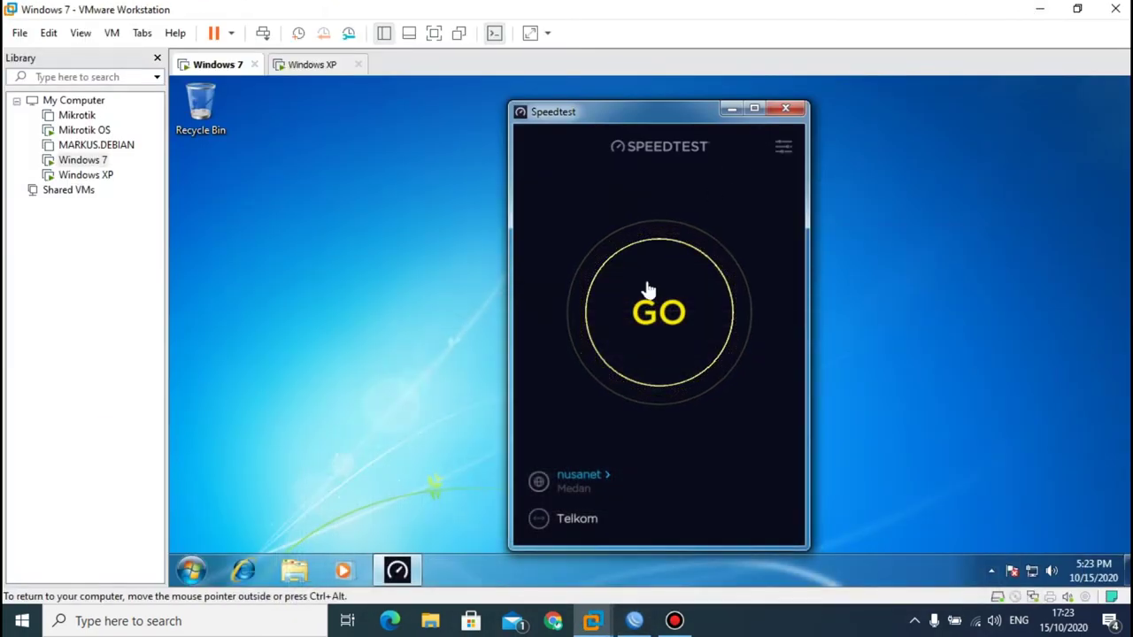
left_click(648, 288)
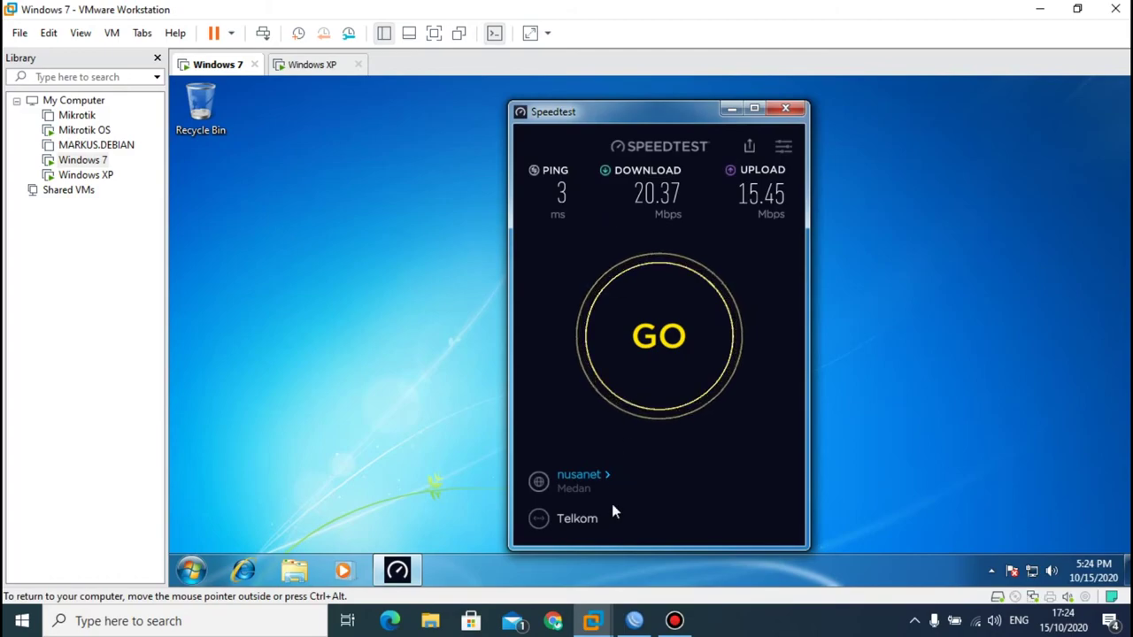
Re-enable the parent Download and Upload queues in WinBox, and start another speed test in the Windows 7 virtual machine.
left_click(634, 621)
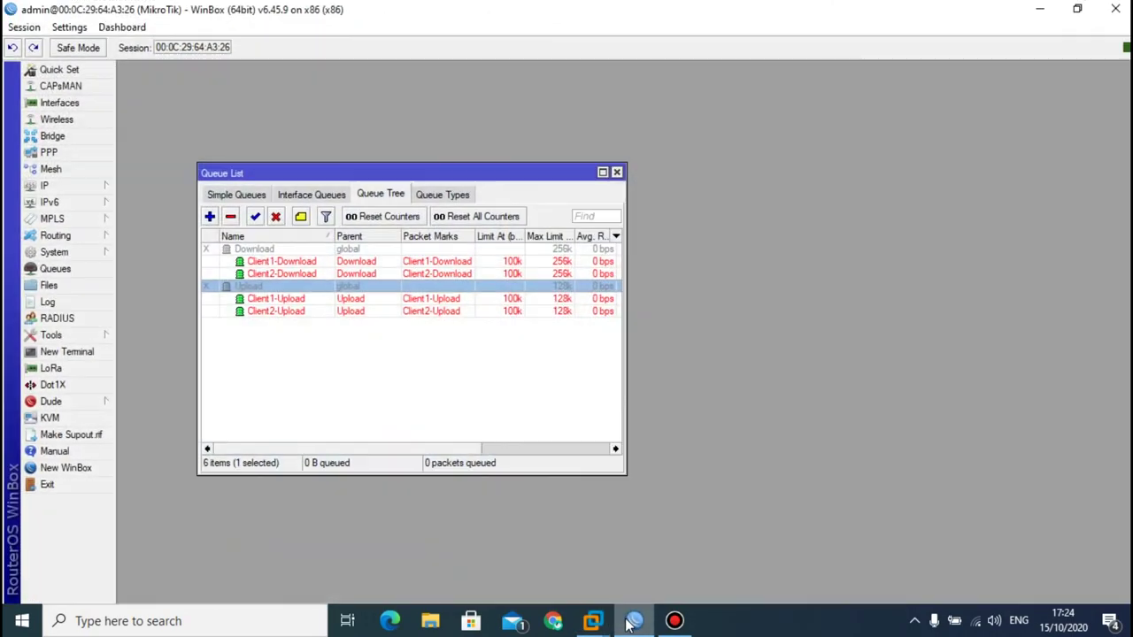
left_click(237, 253)
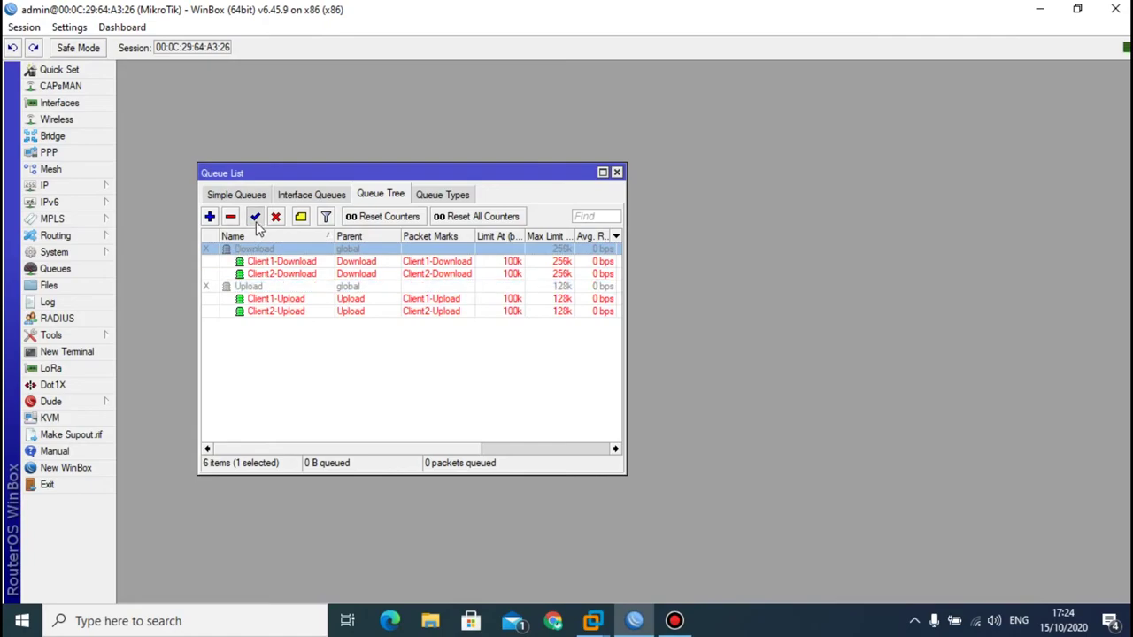
left_click(255, 217)
left_click(248, 289)
left_click(255, 217)
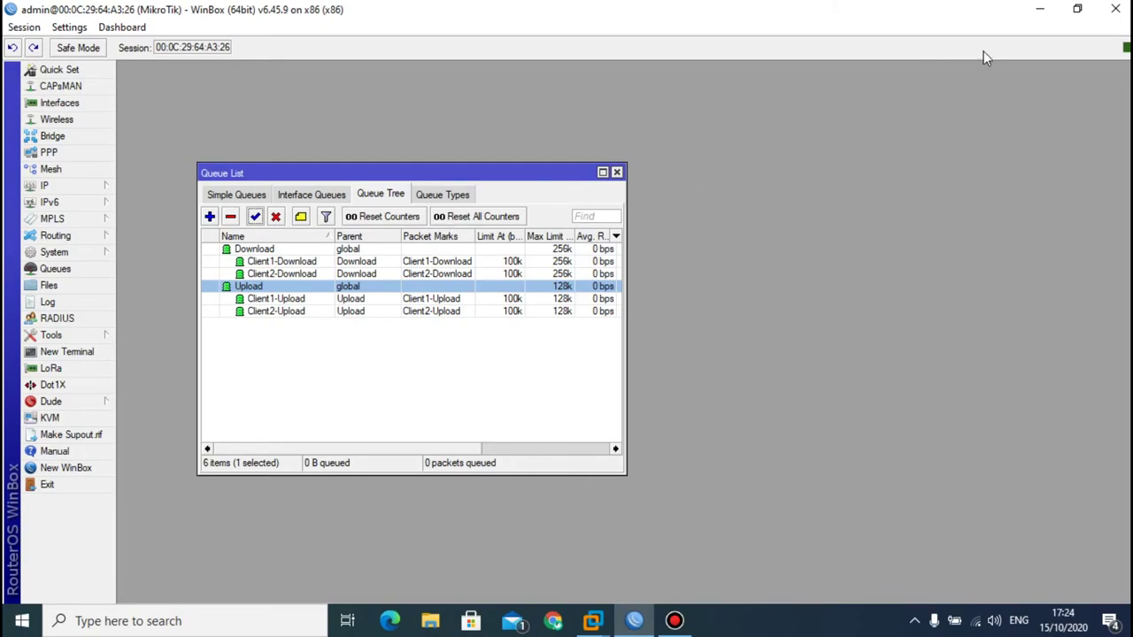
left_click(1039, 9)
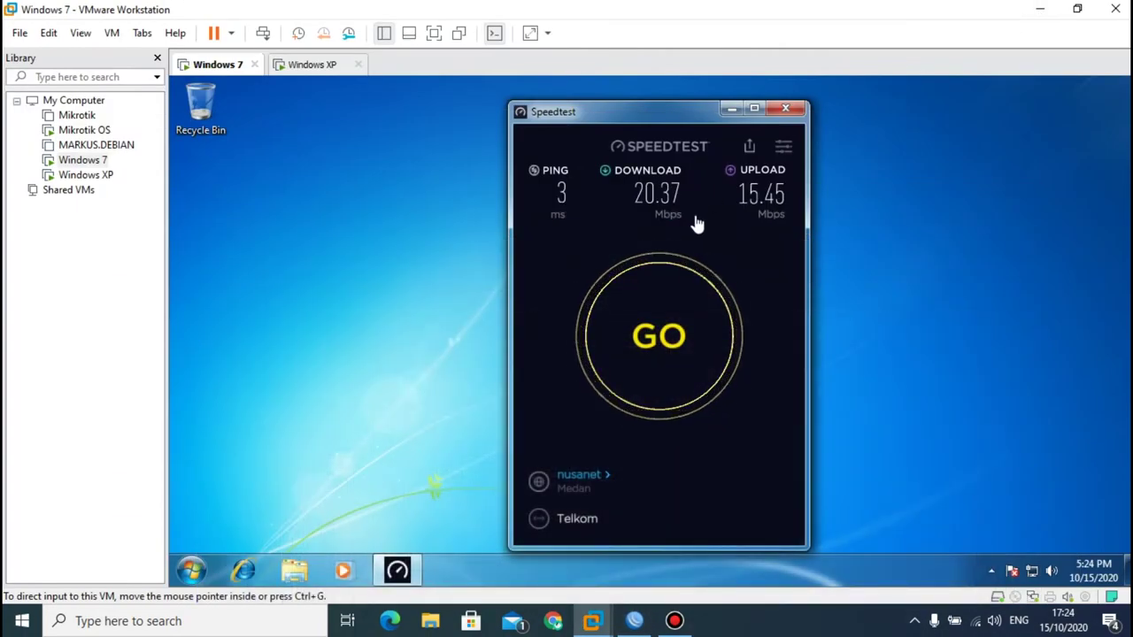
left_click(665, 317)
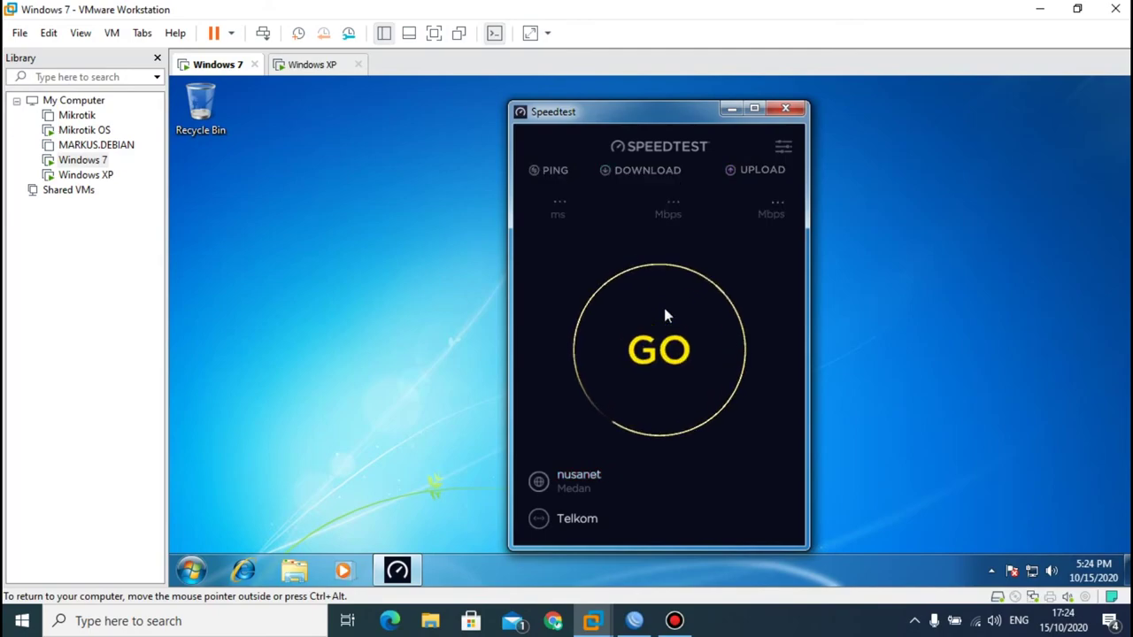